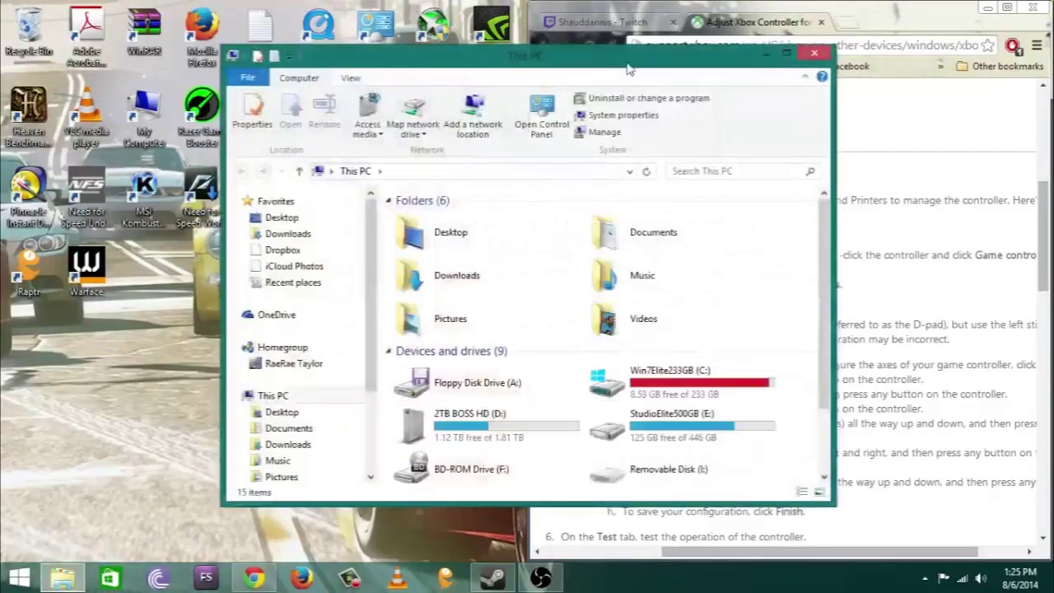
- Snap the This PC window to the left half of the screen
key(super+Left)
- Open Game controller settings for the Xbox 360 Controller from Devices and Printers
click(322, 70)
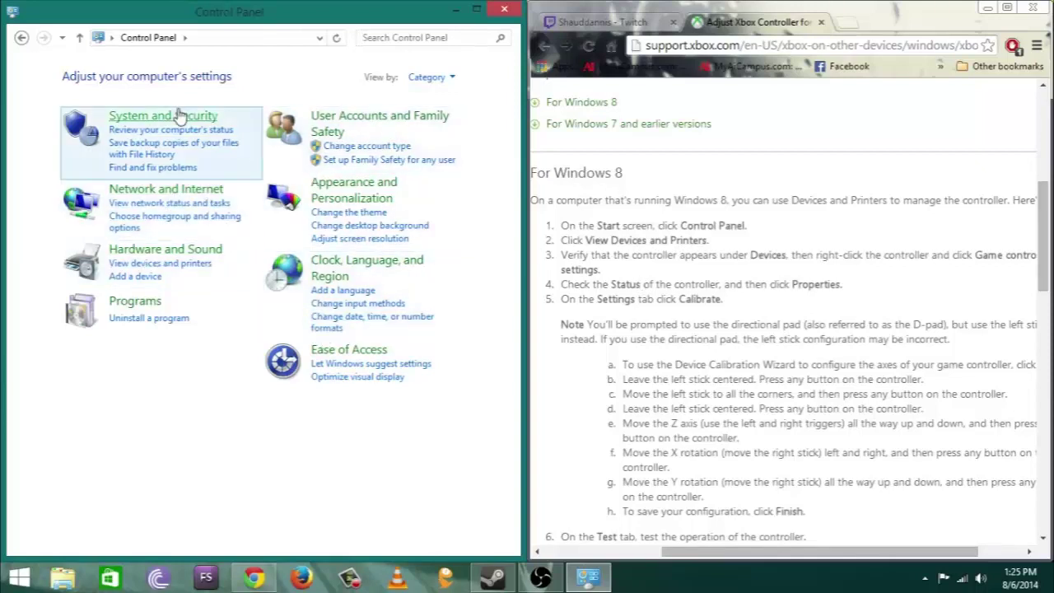
click(163, 263)
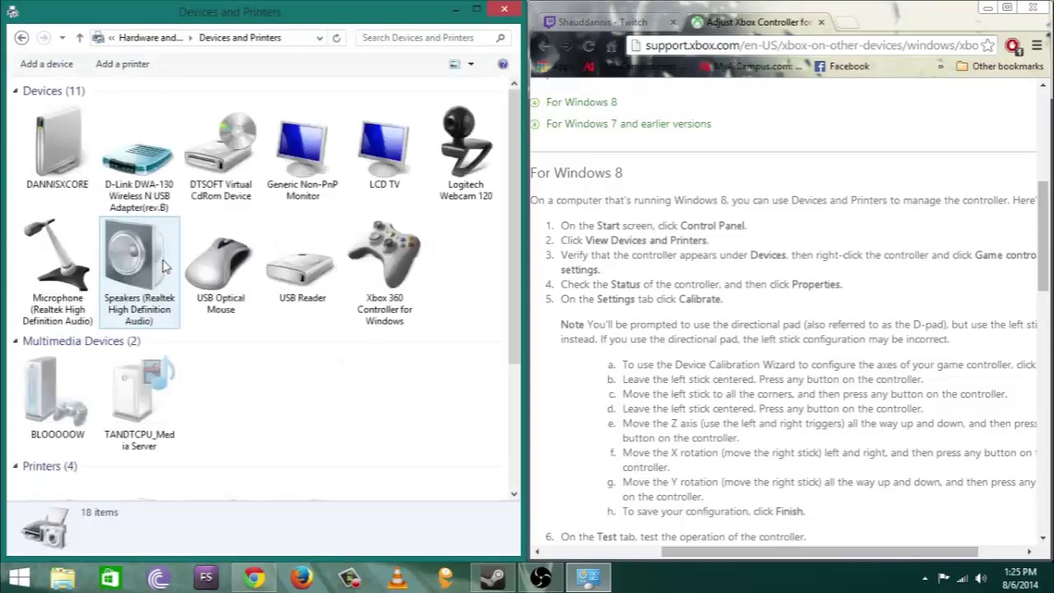
click(398, 251)
right_click(397, 251)
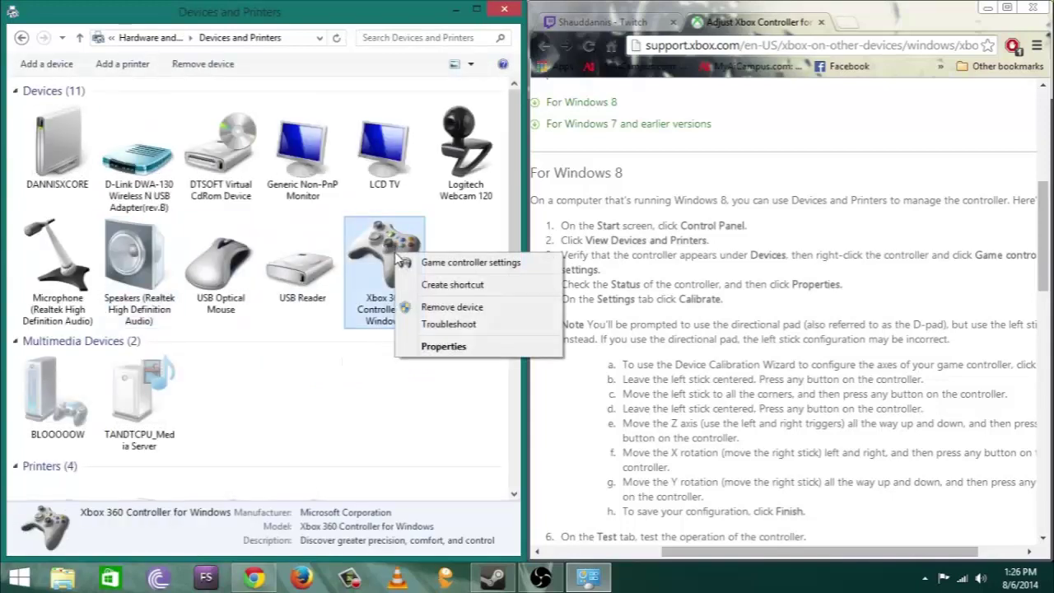
click(440, 263)
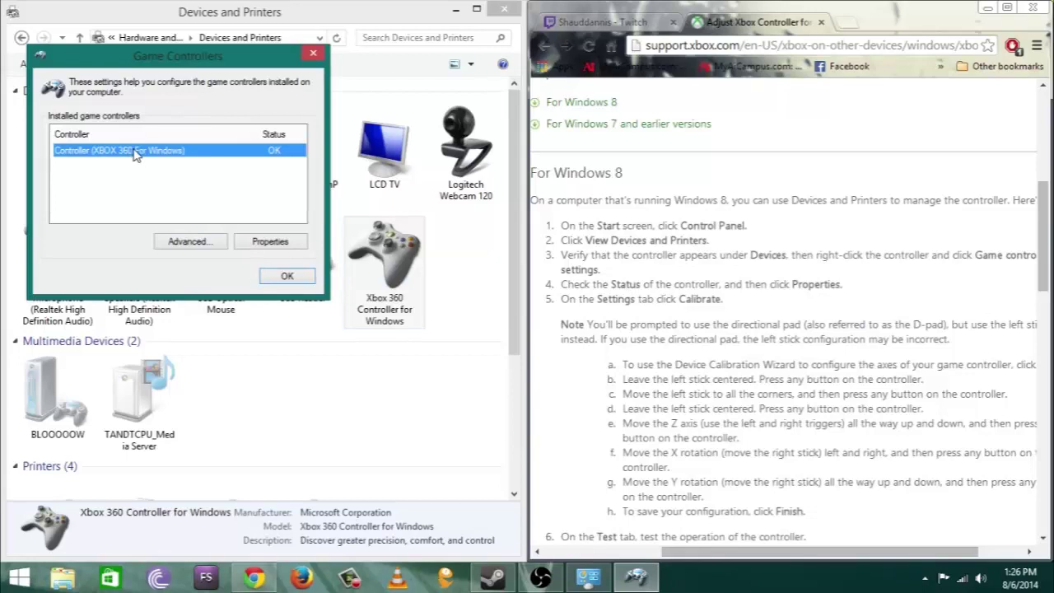
- Reopen Game controller settings and open the XBOX 360 controller's Properties test page
click(293, 276)
right_click(379, 280)
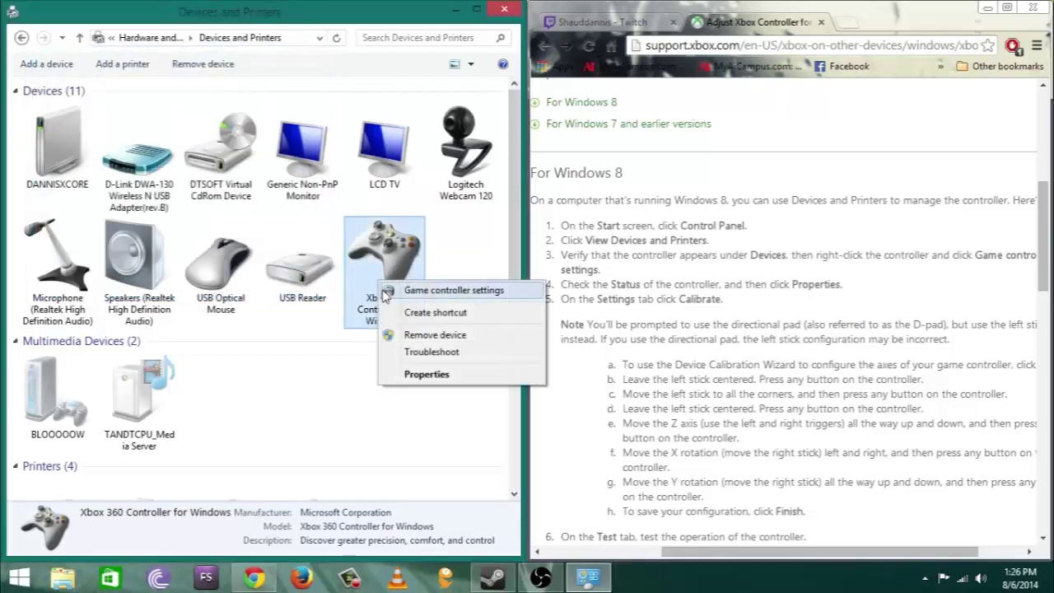
click(431, 294)
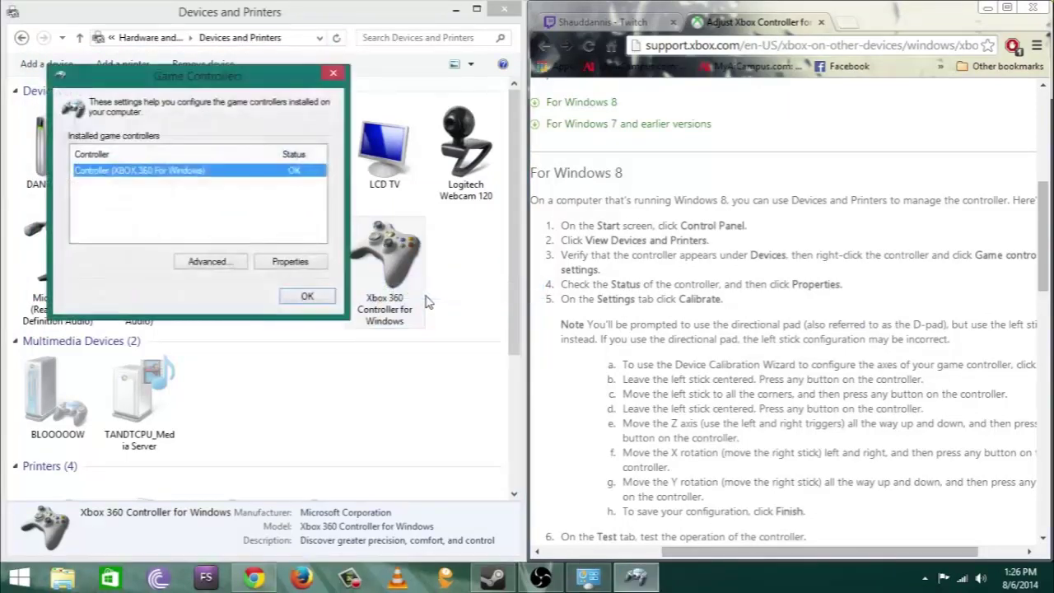
drag(681, 551, 700, 557)
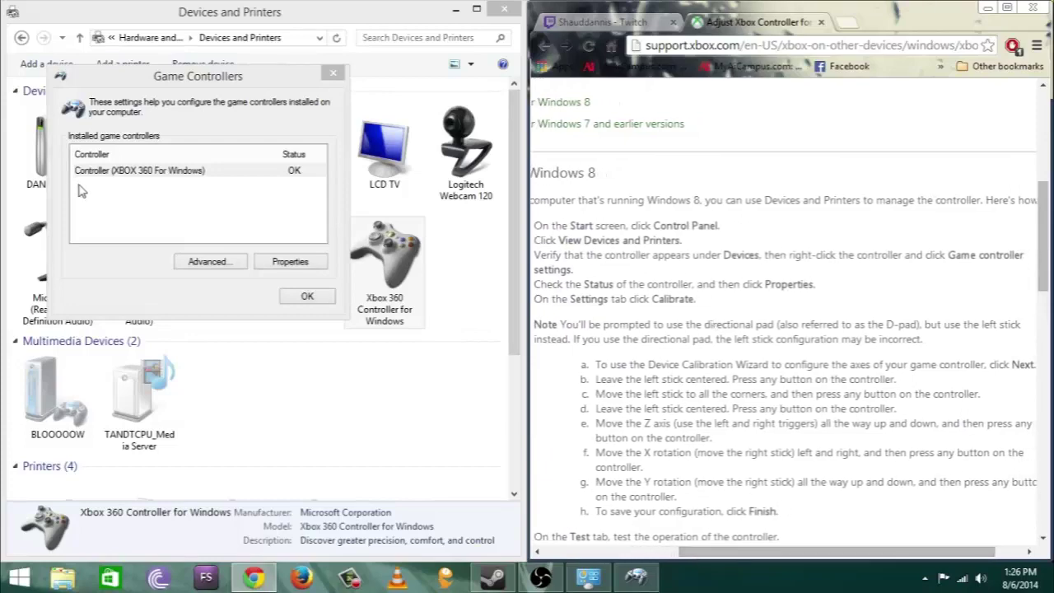
click(145, 171)
click(298, 262)
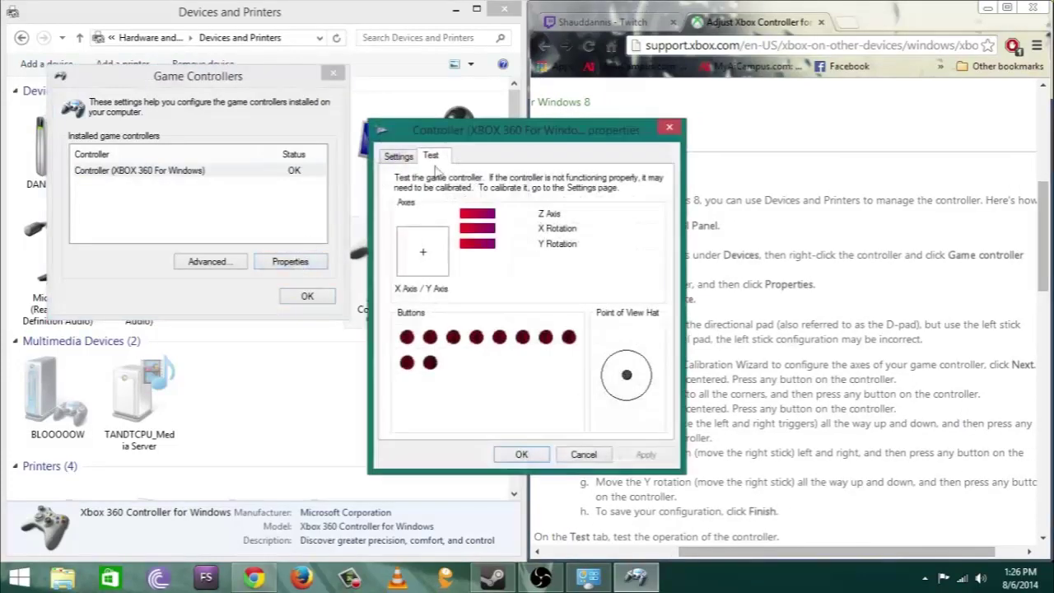
drag(477, 140, 253, 85)
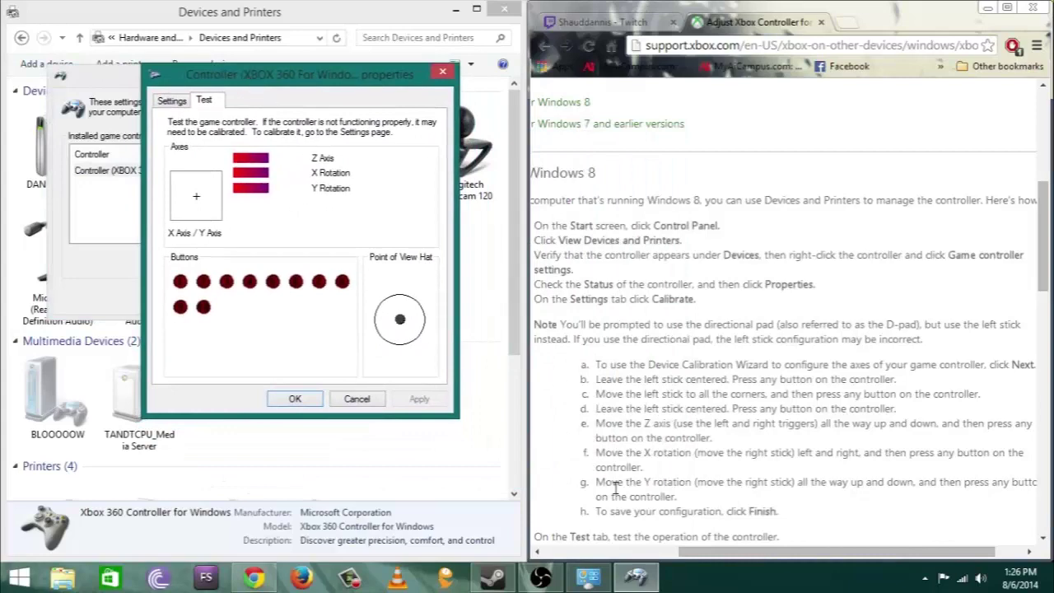
drag(1043, 234, 1049, 294)
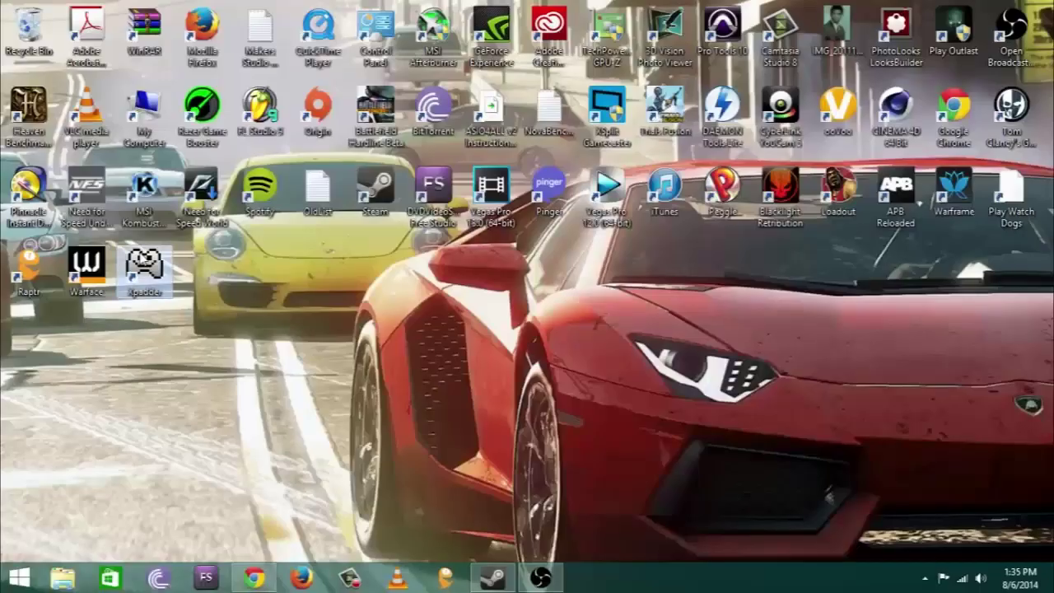
- Apply Windows 7 compatibility mode and Run as administrator to the Xpadder shortcut's properties
right_click(138, 234)
click(243, 553)
click(257, 199)
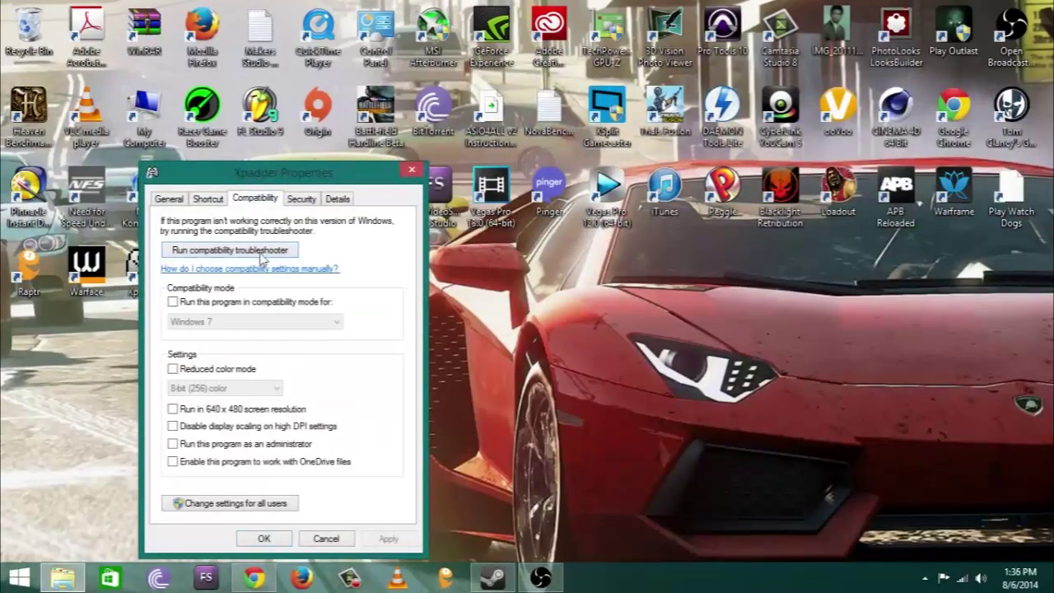
click(204, 302)
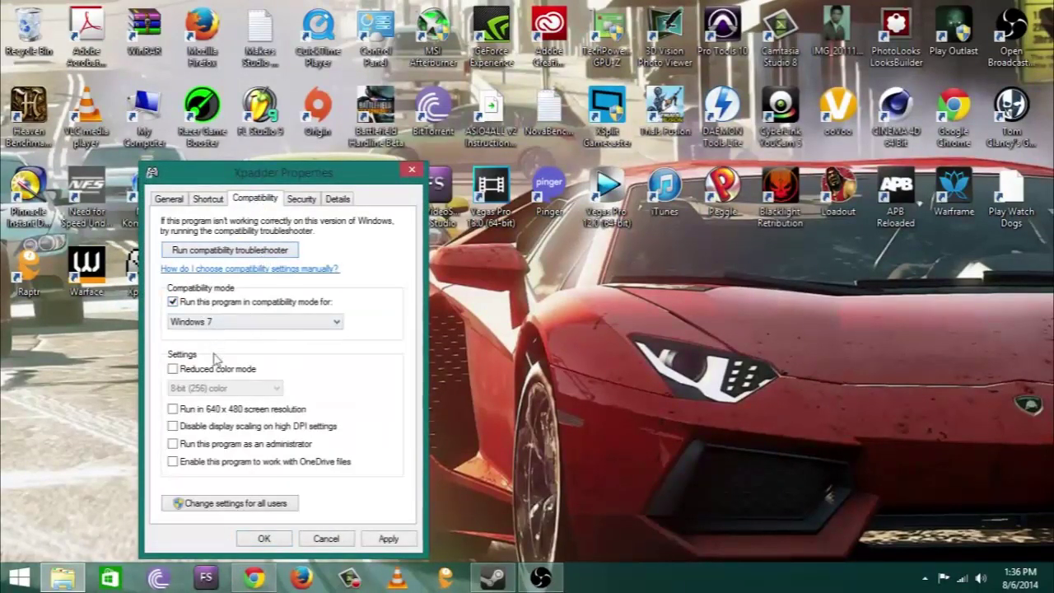
click(385, 539)
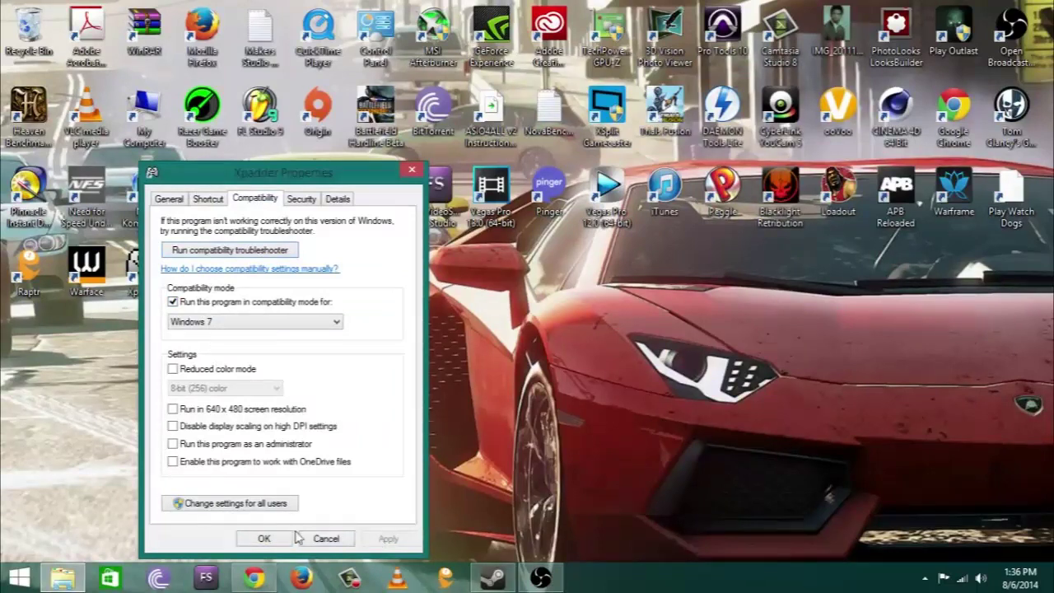
click(246, 446)
click(386, 539)
- Save the shortcut properties, launch Xpadder and accept the risk, licensing and copyright notices
click(265, 538)
double_click(144, 267)
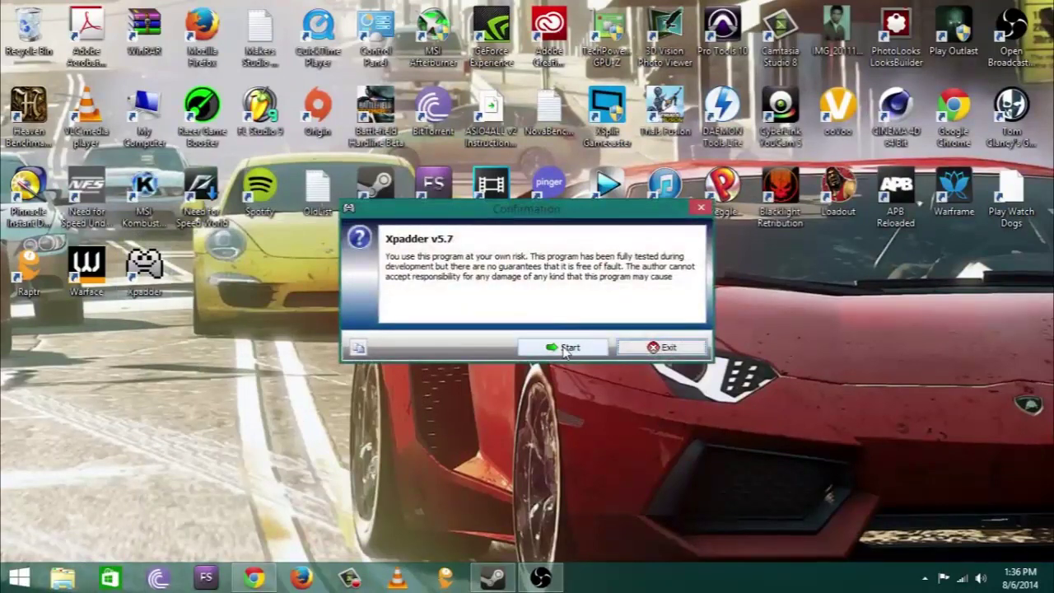
click(566, 348)
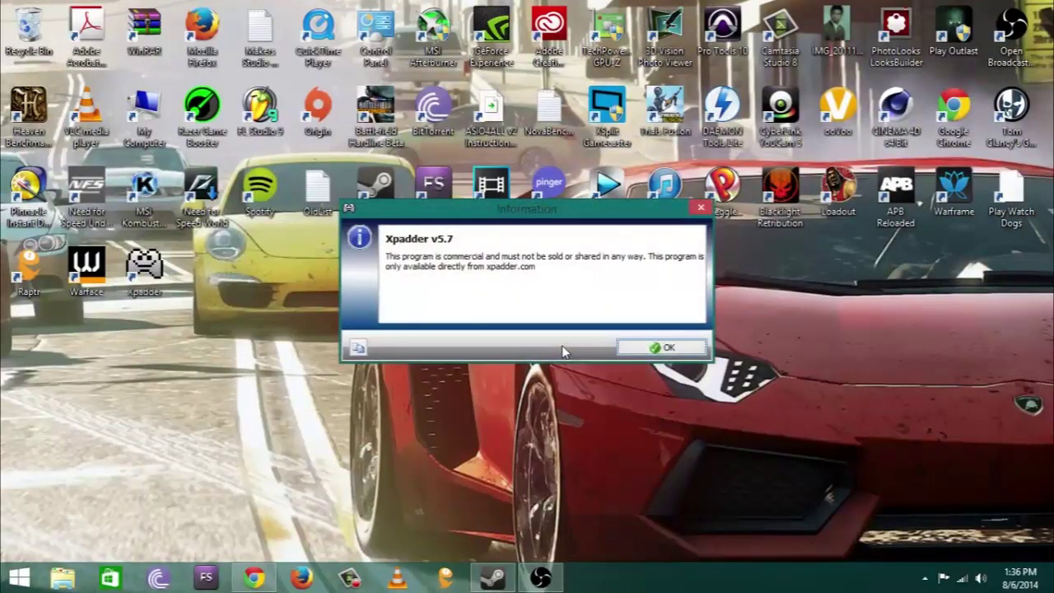
click(638, 348)
click(638, 348)
click(638, 348)
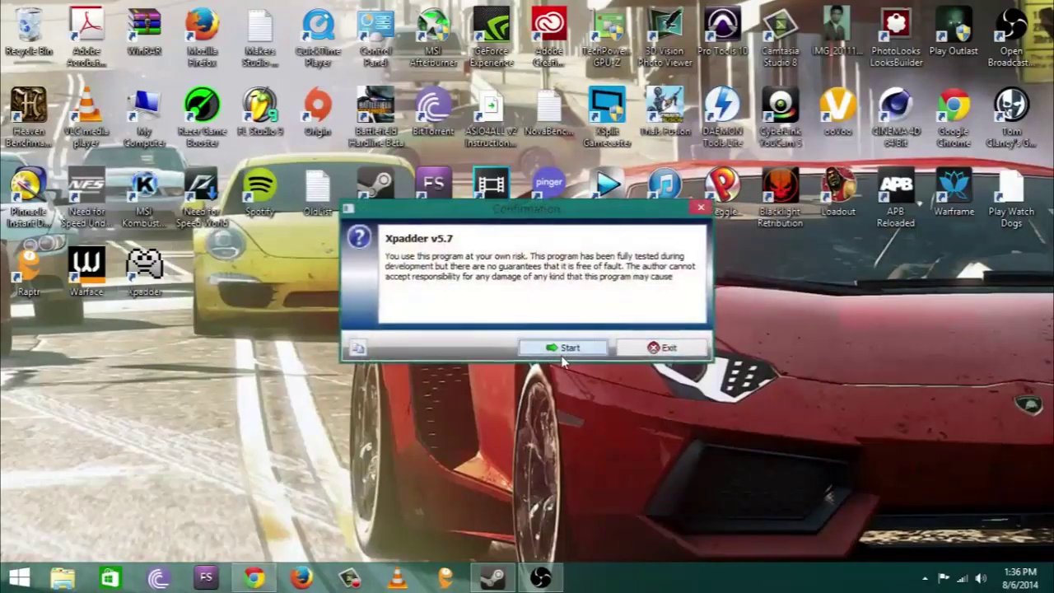
click(574, 349)
click(637, 349)
click(638, 348)
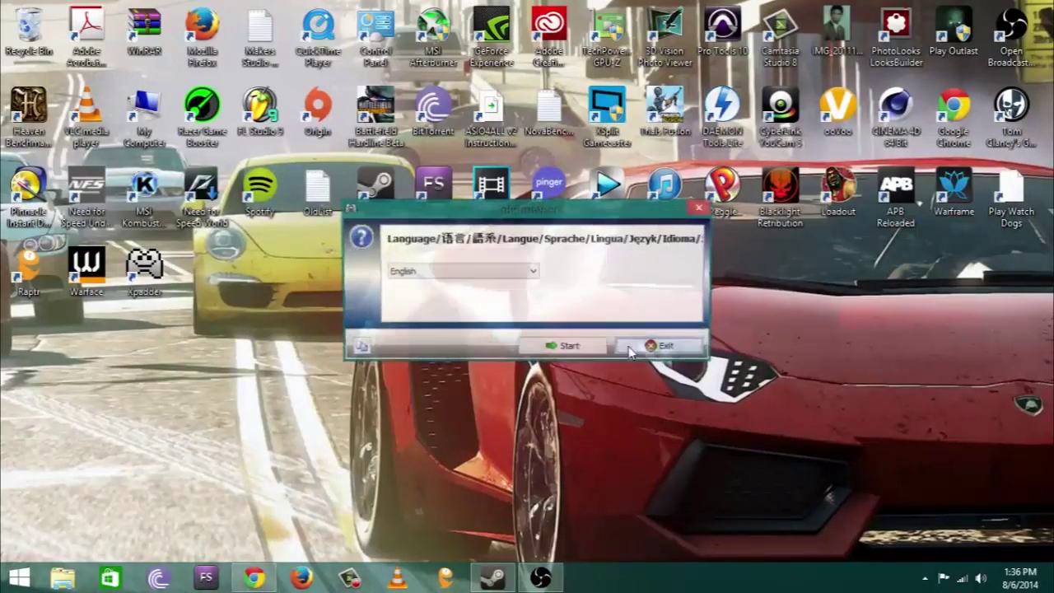
- Choose English, keep the program location for saved files, and decline Windows file associations
click(567, 348)
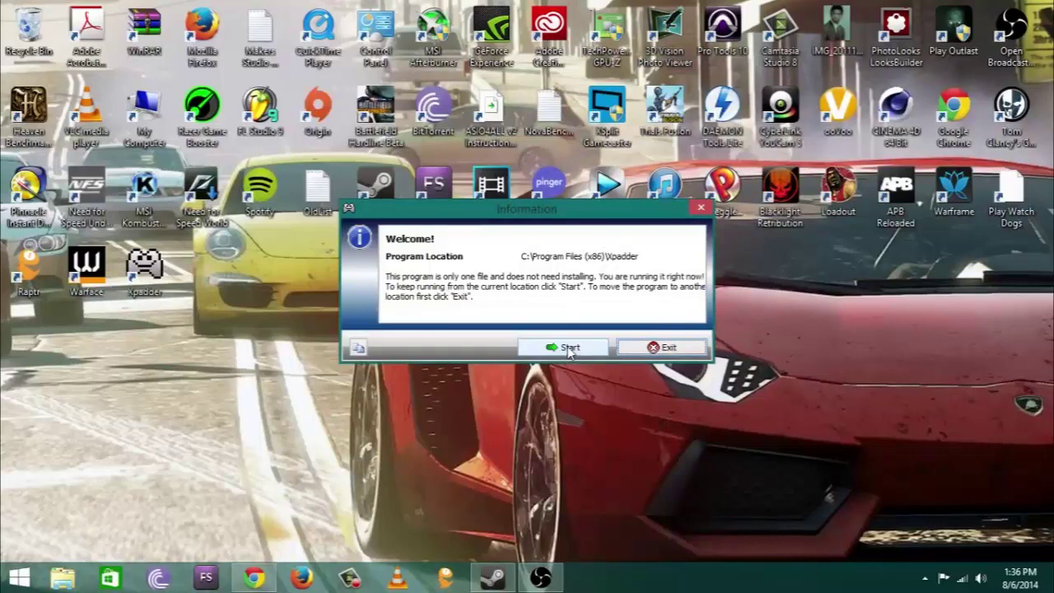
click(569, 349)
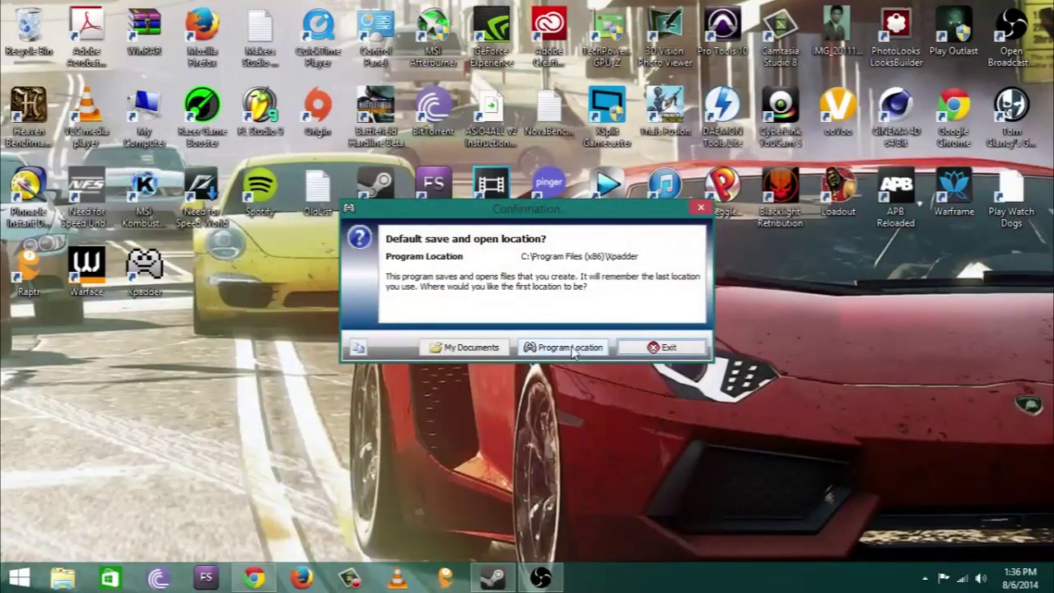
click(551, 348)
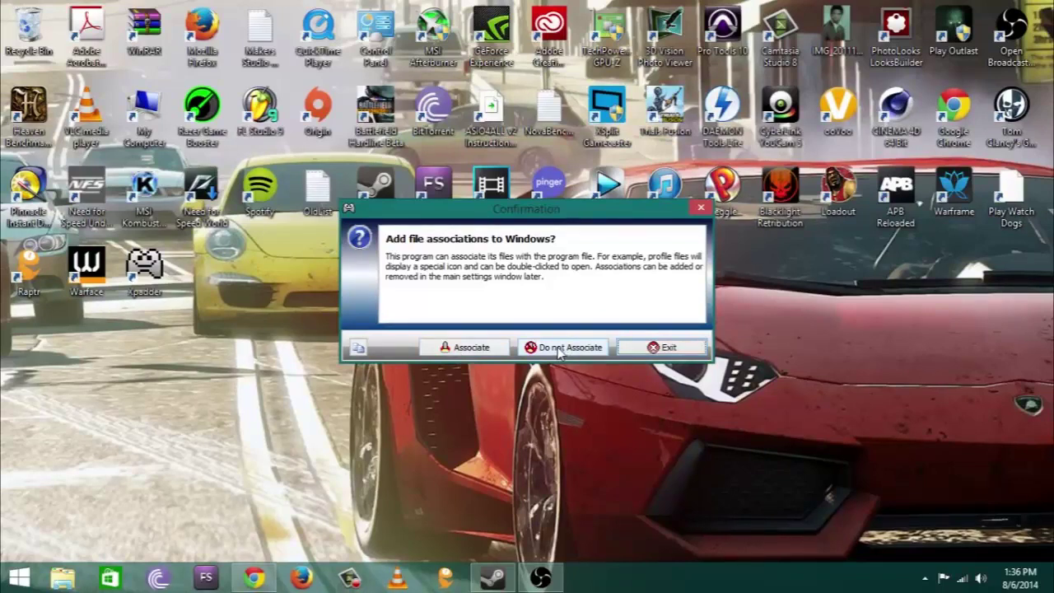
click(558, 348)
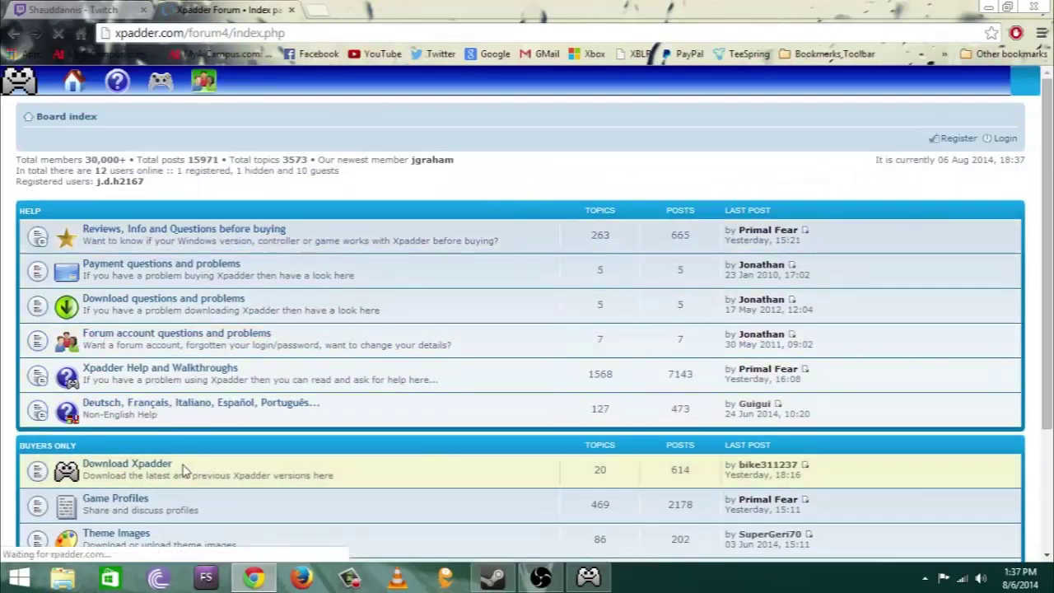
- Browse the forum to Controller Images > Xbox 360 > Official Microsoft Gamepads topic
scroll(184, 465, down, 1)
scroll(184, 465, down, 1)
scroll(184, 465, up, 1)
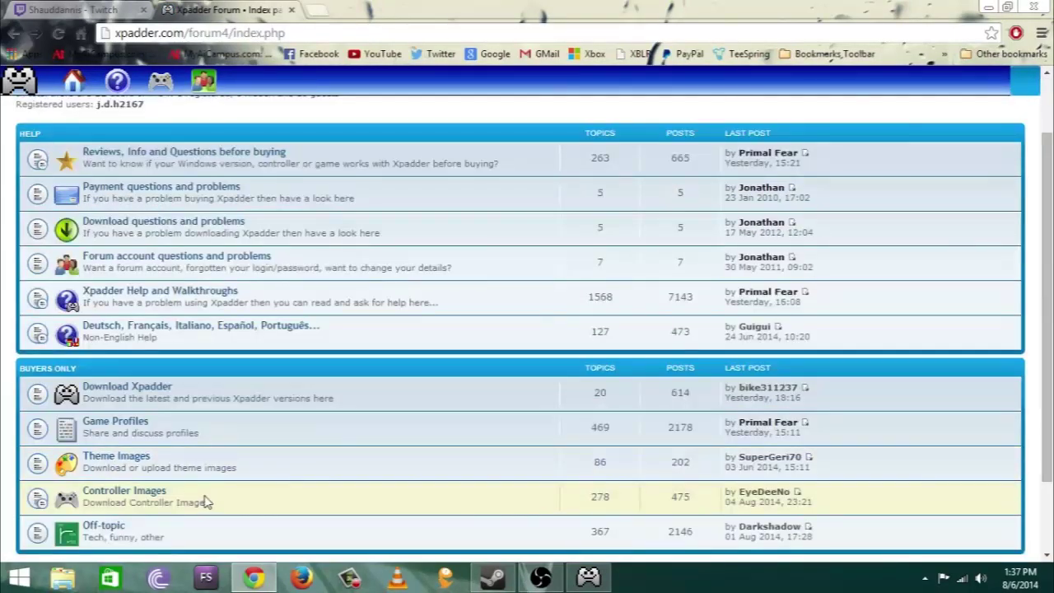
click(153, 494)
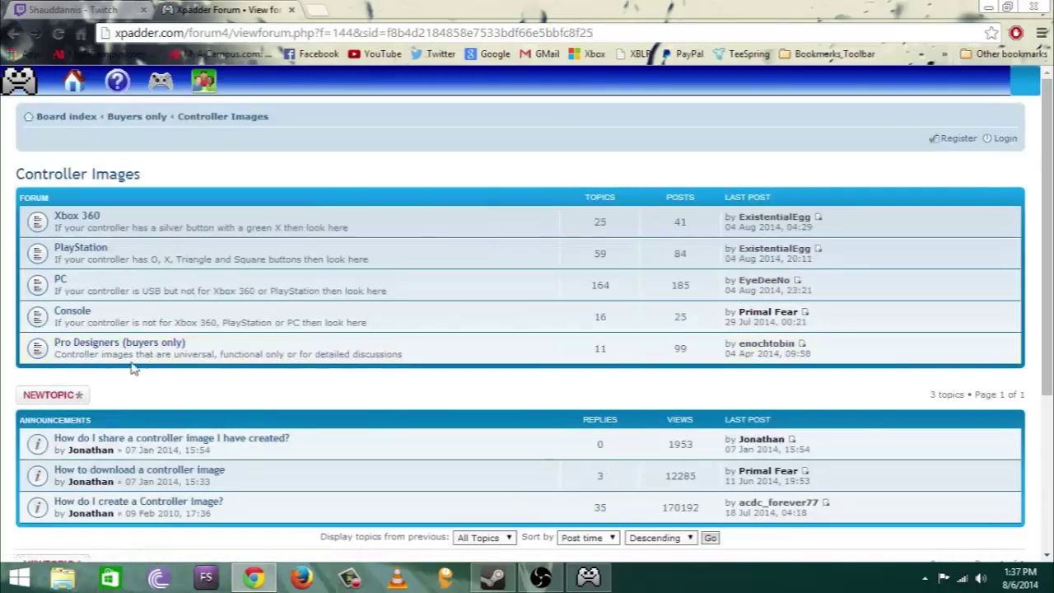
click(74, 216)
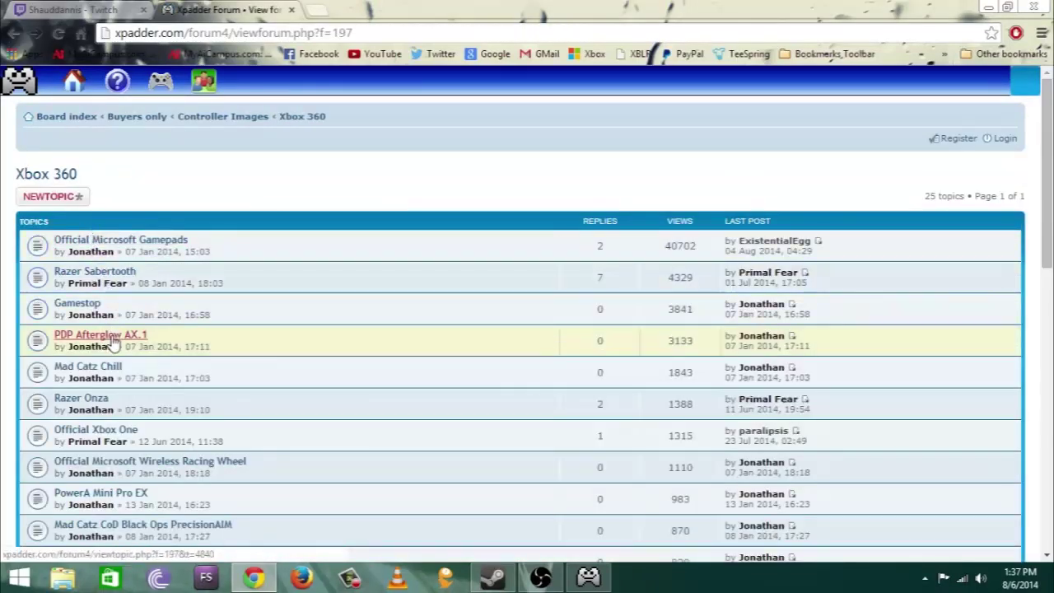
click(145, 247)
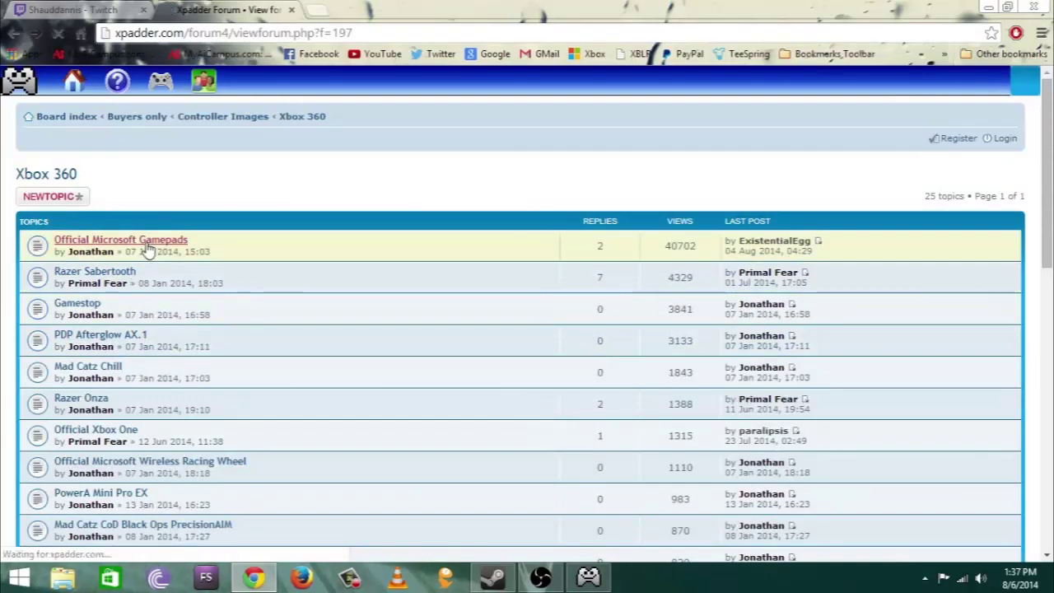
- Scroll to the white Xbox 360 controller image and bring up its context menu
scroll(255, 272, down, 2)
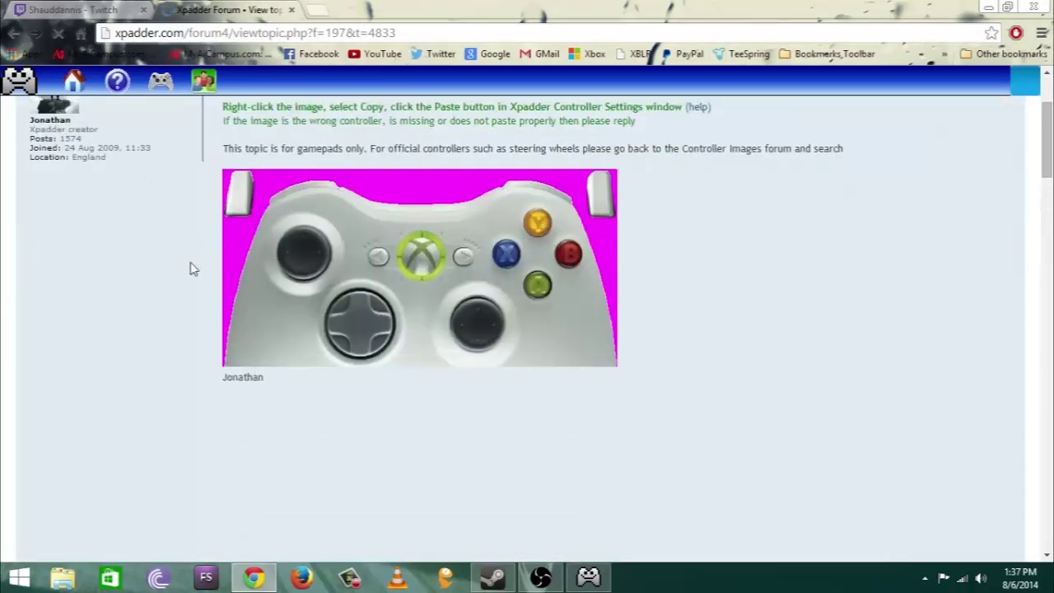
scroll(345, 277, down, 5)
scroll(347, 280, up, 5)
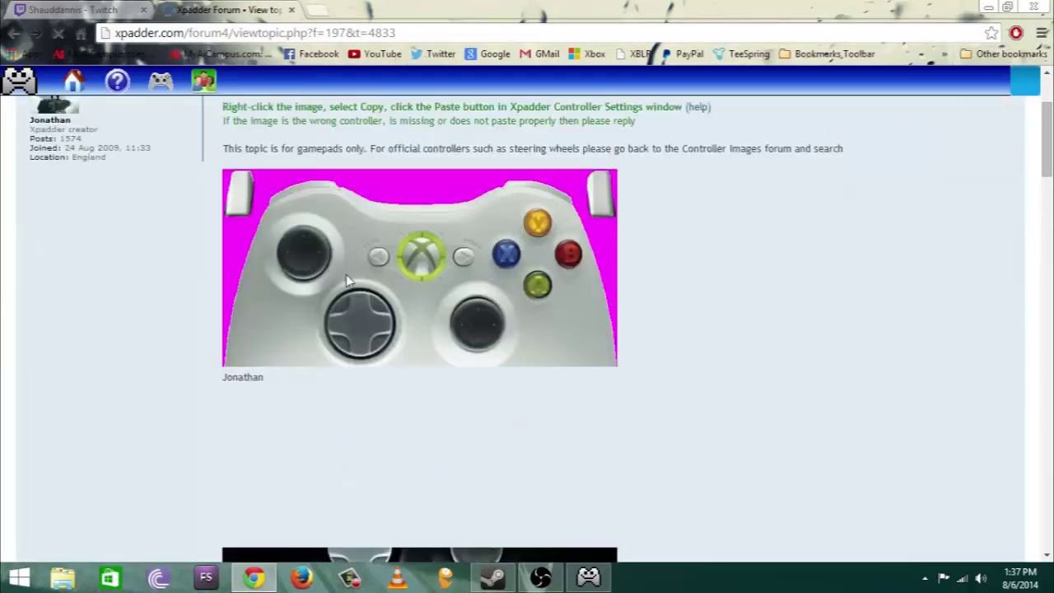
right_click(458, 255)
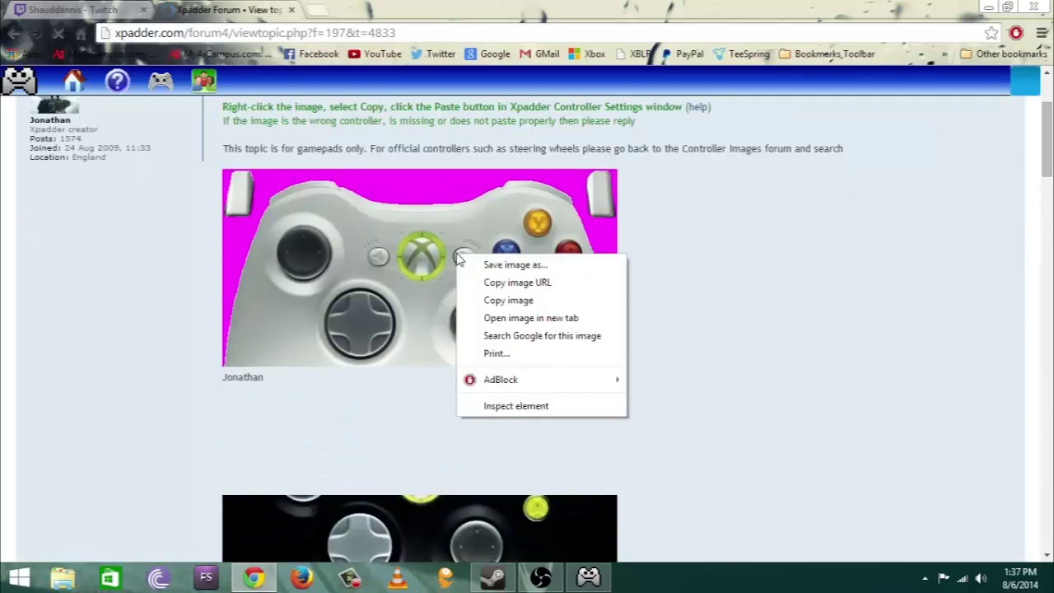
- Copy the white Xbox 360 image and paste it as a new Xpadder layout's controller image
click(524, 301)
click(987, 7)
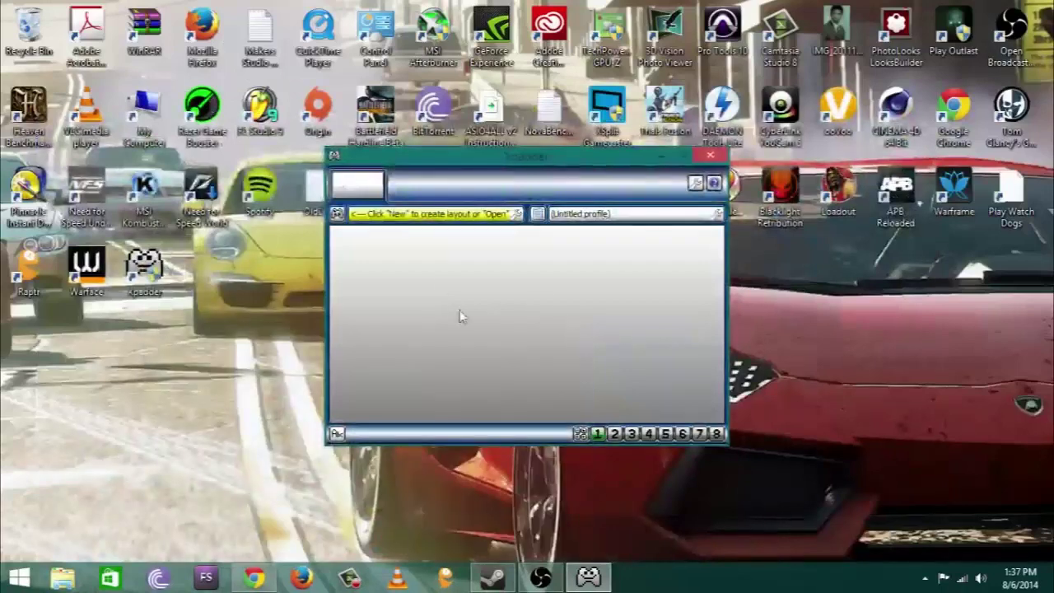
click(408, 215)
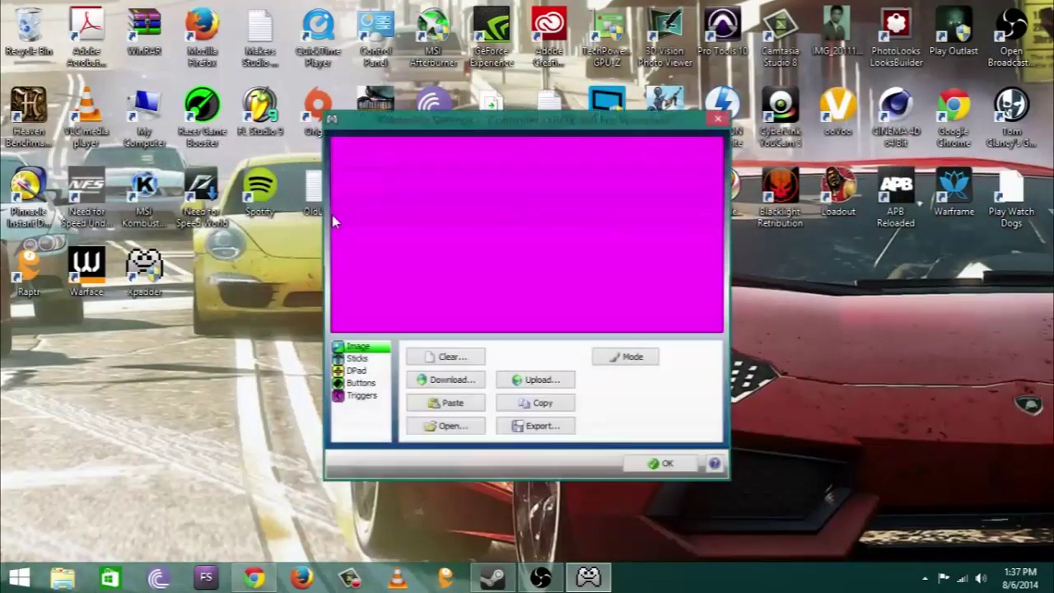
click(453, 404)
click(661, 464)
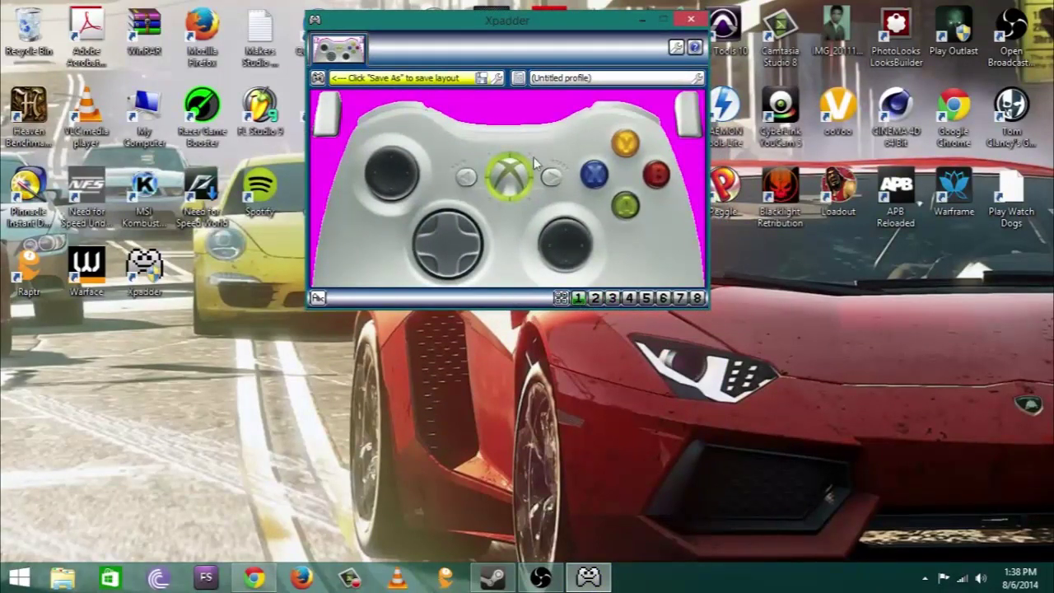
click(497, 79)
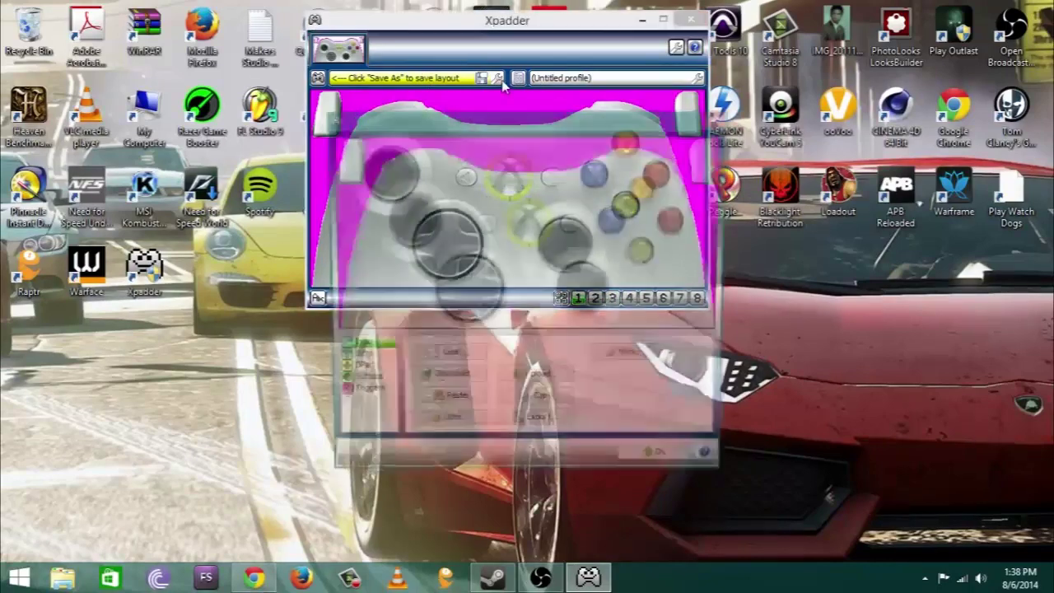
- Enable Stick 1 and Stick 2 and place their circles on the left and right thumbsticks
click(356, 360)
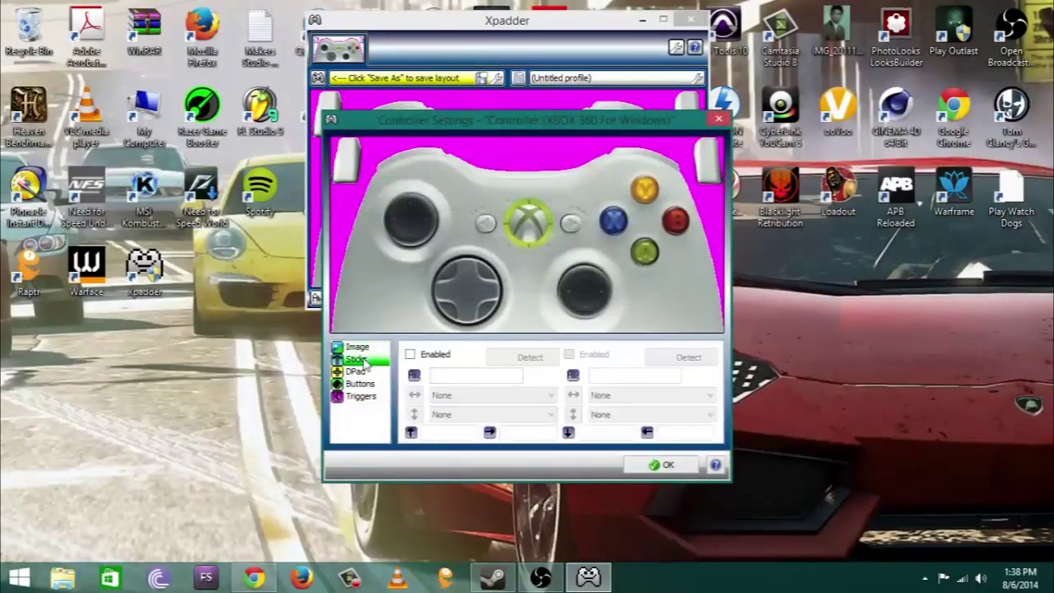
click(409, 355)
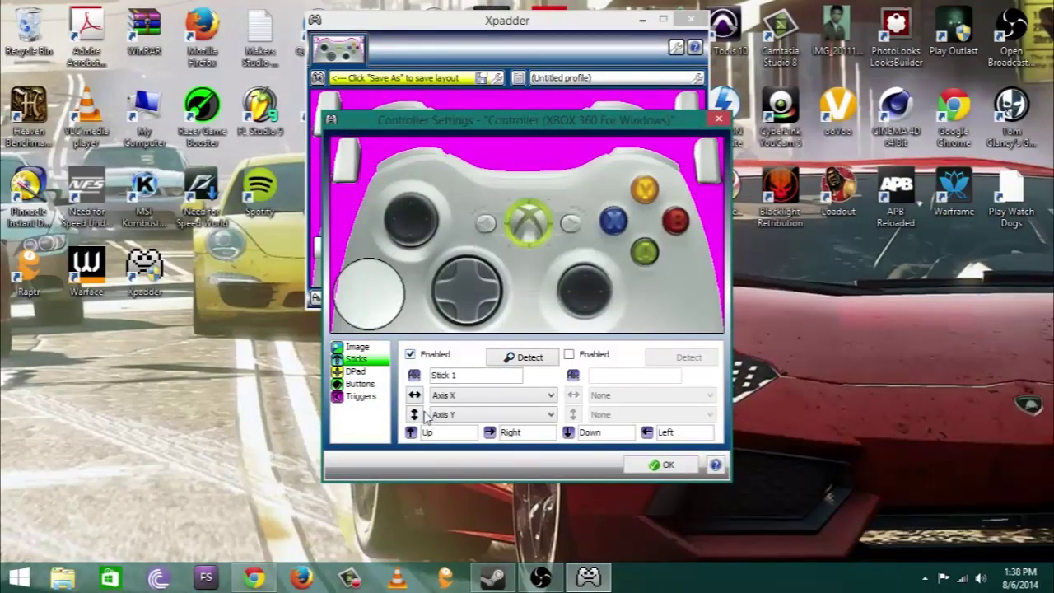
click(568, 354)
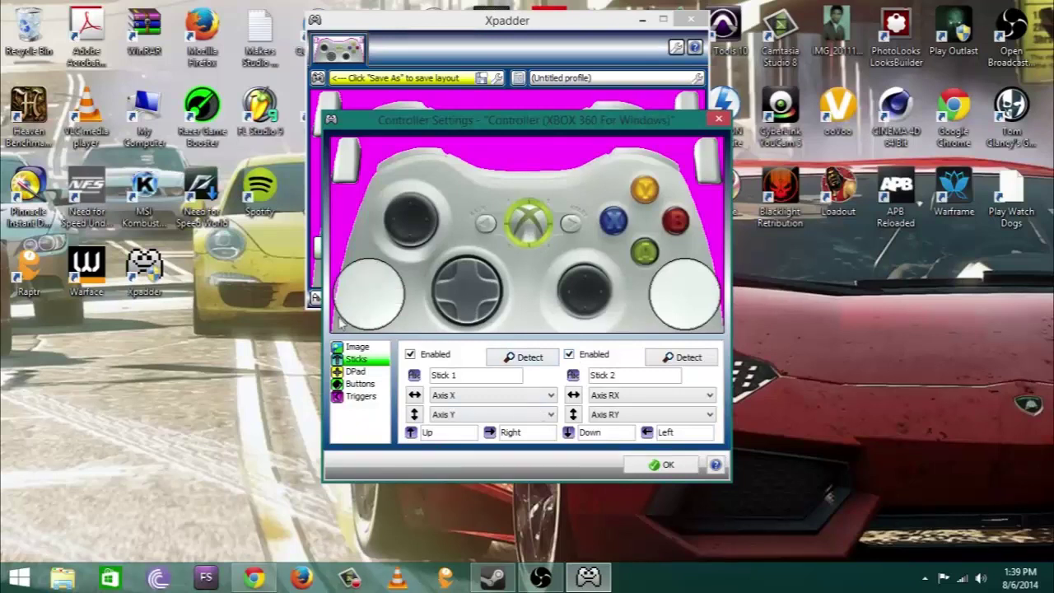
drag(373, 276, 403, 222)
drag(712, 308, 601, 304)
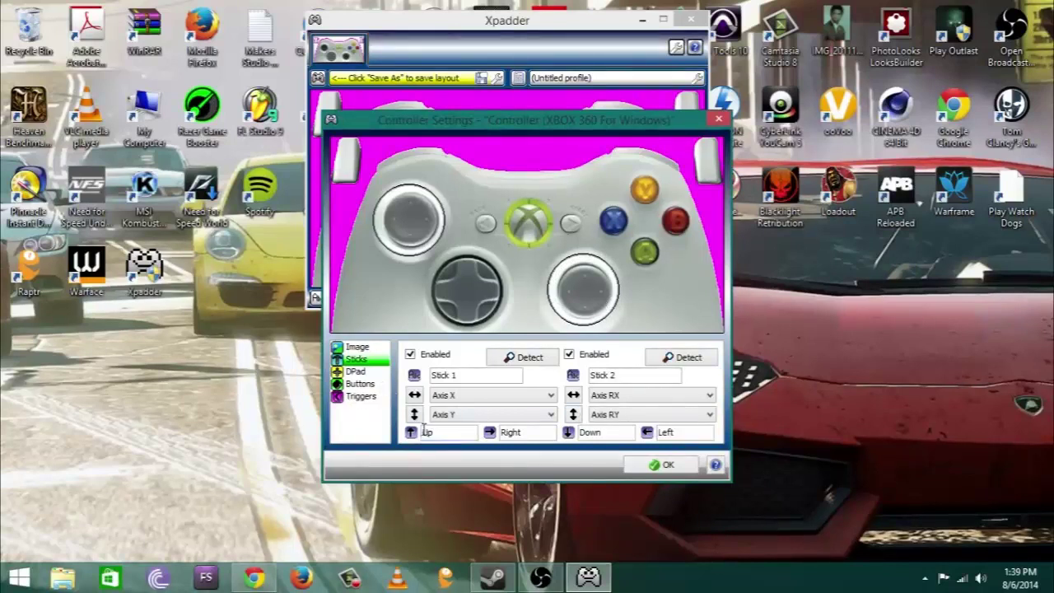
- Enable the DPad and drag its cross onto the controller's directional pad
click(354, 372)
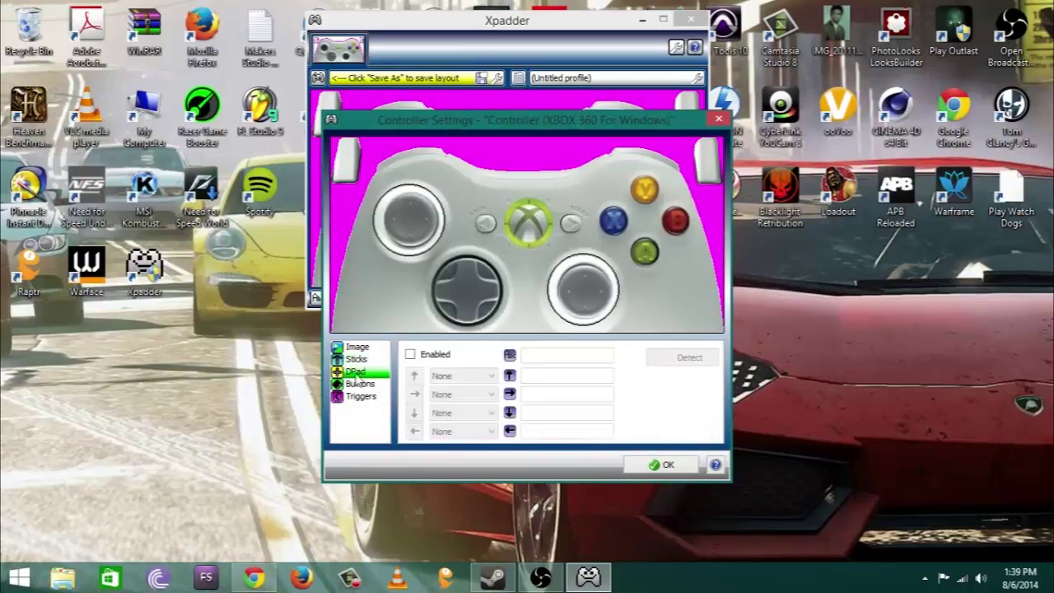
click(410, 355)
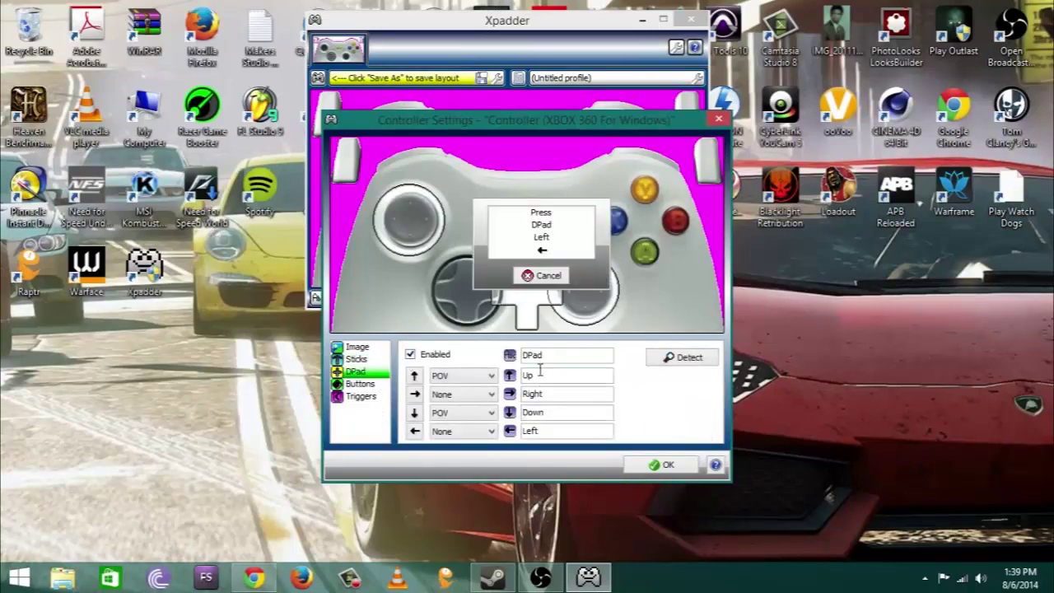
drag(527, 300, 469, 296)
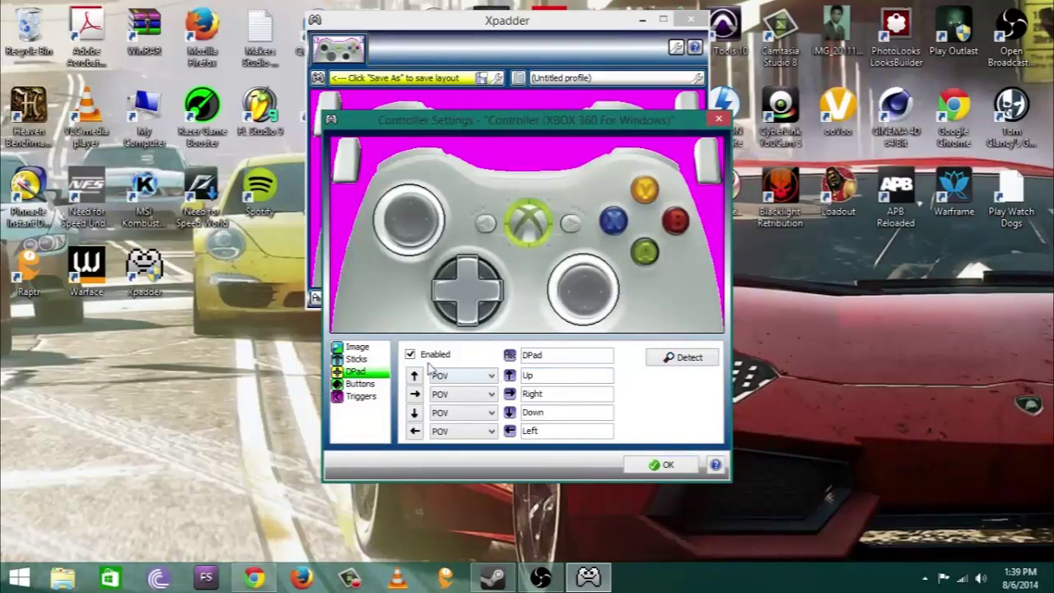
- Place a button square on the blue X button and name it x
click(366, 385)
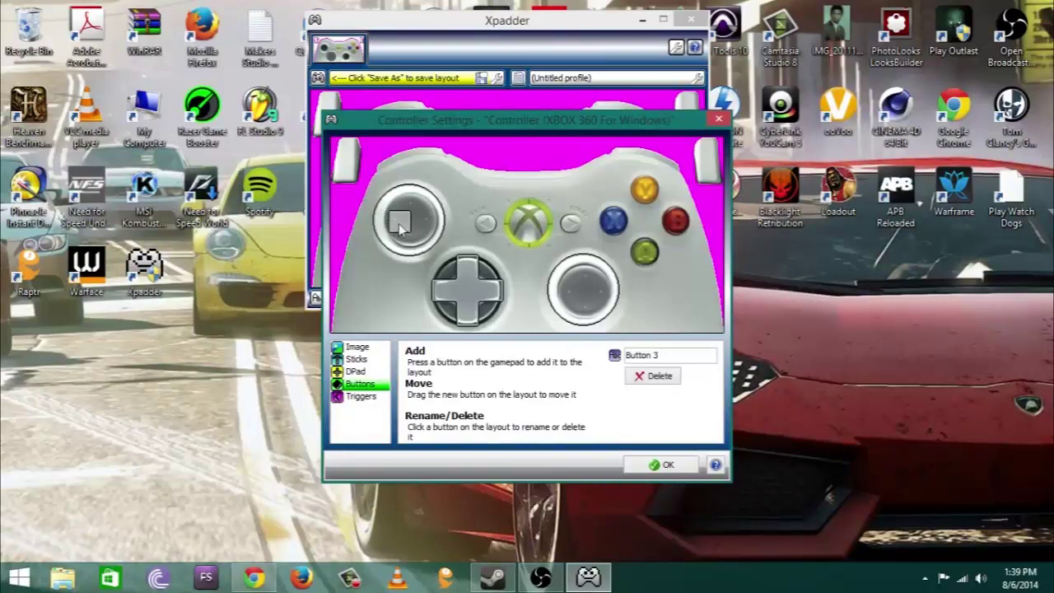
drag(401, 223, 614, 226)
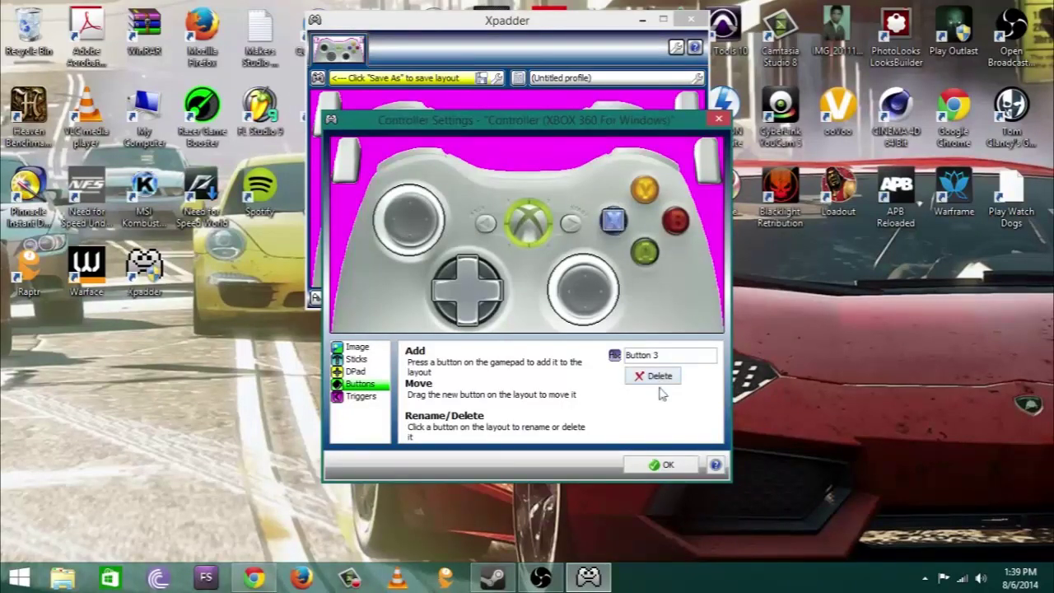
triple_click(672, 354)
text(x)
click(663, 300)
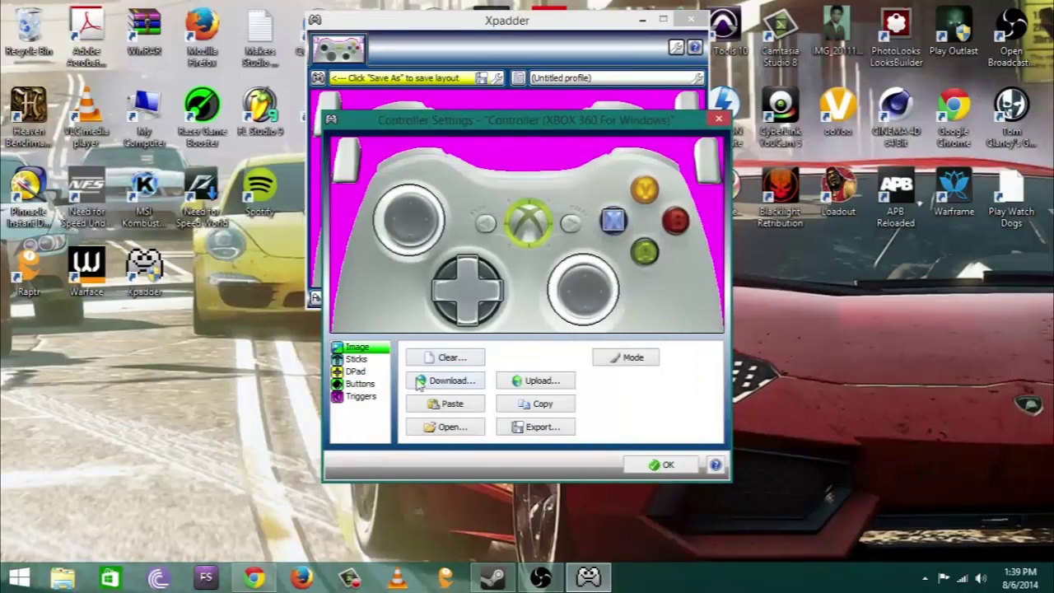
click(377, 384)
click(616, 223)
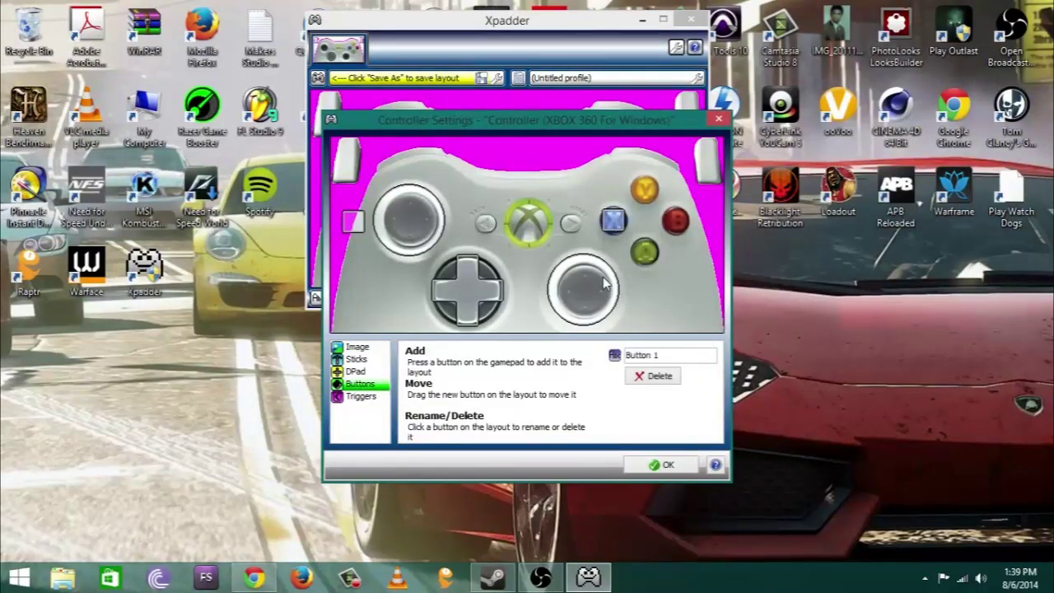
- Name buttons A, B and Y and place them on the green, red and yellow buttons
click(679, 354)
double_click(679, 354)
text(A)
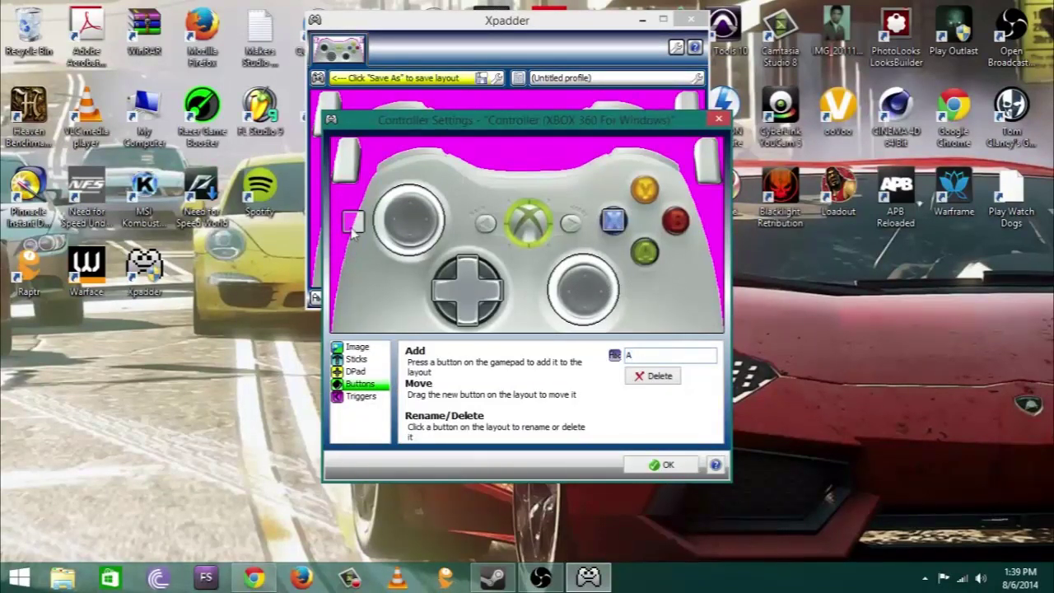
drag(352, 222, 647, 258)
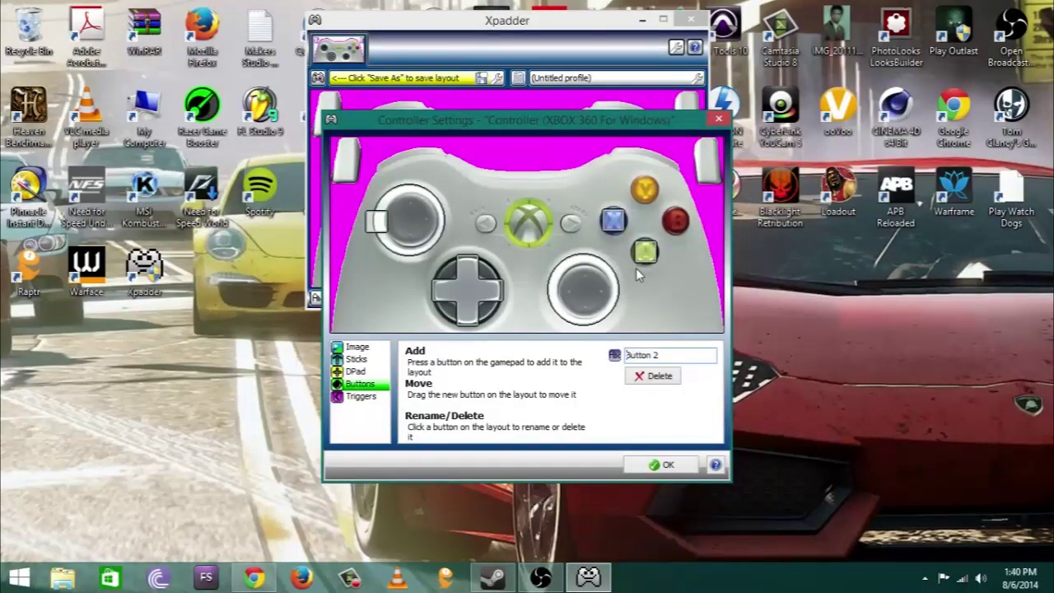
triple_click(684, 354)
text(B)
drag(381, 227, 671, 237)
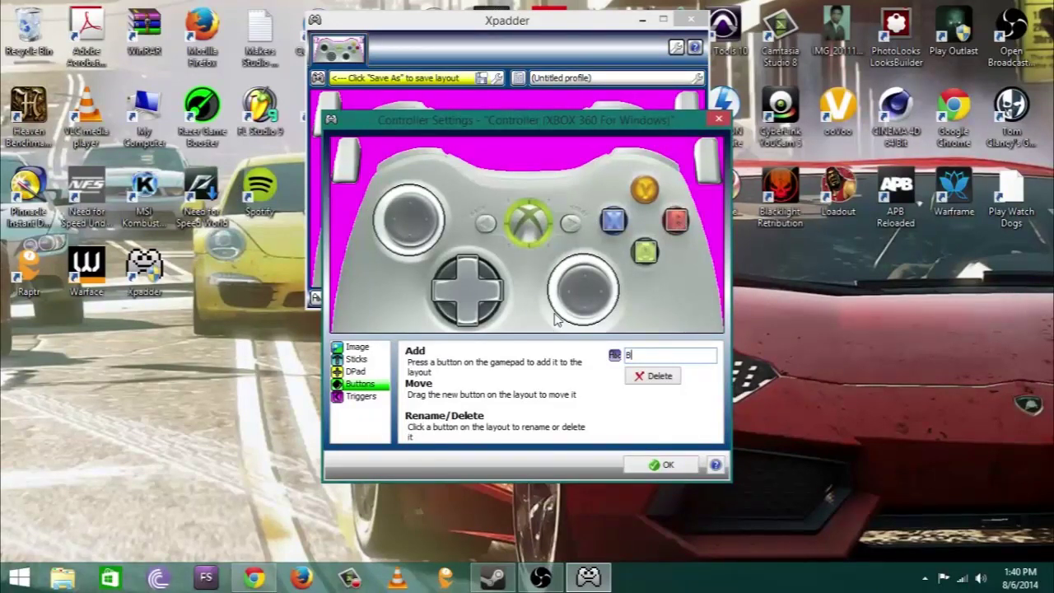
triple_click(668, 354)
text(Y)
drag(428, 219, 646, 189)
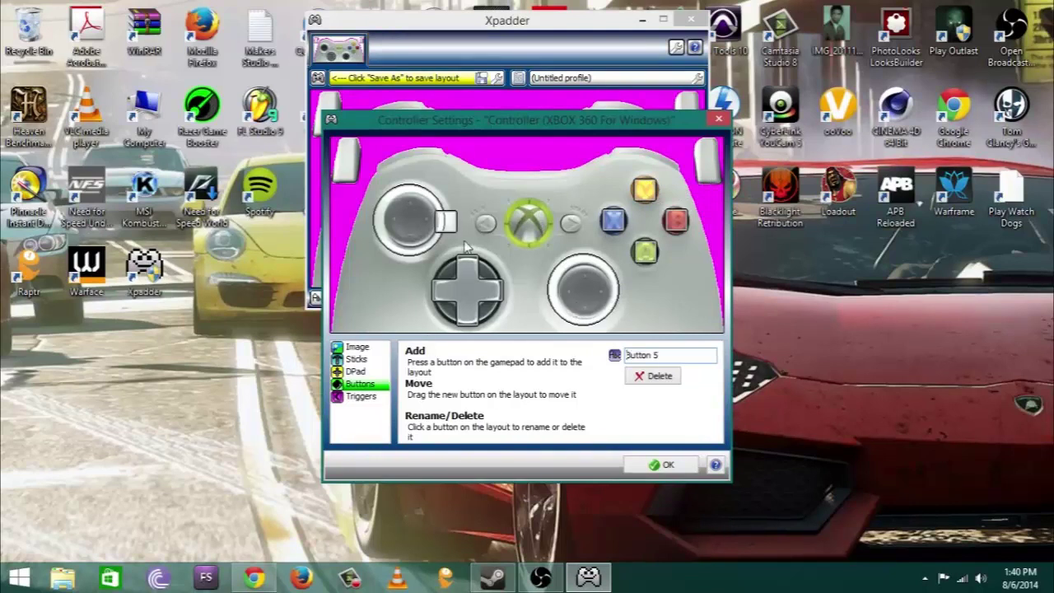
- Add LB and RB buttons placed on the gamepad's shoulder bumpers
drag(445, 221, 416, 164)
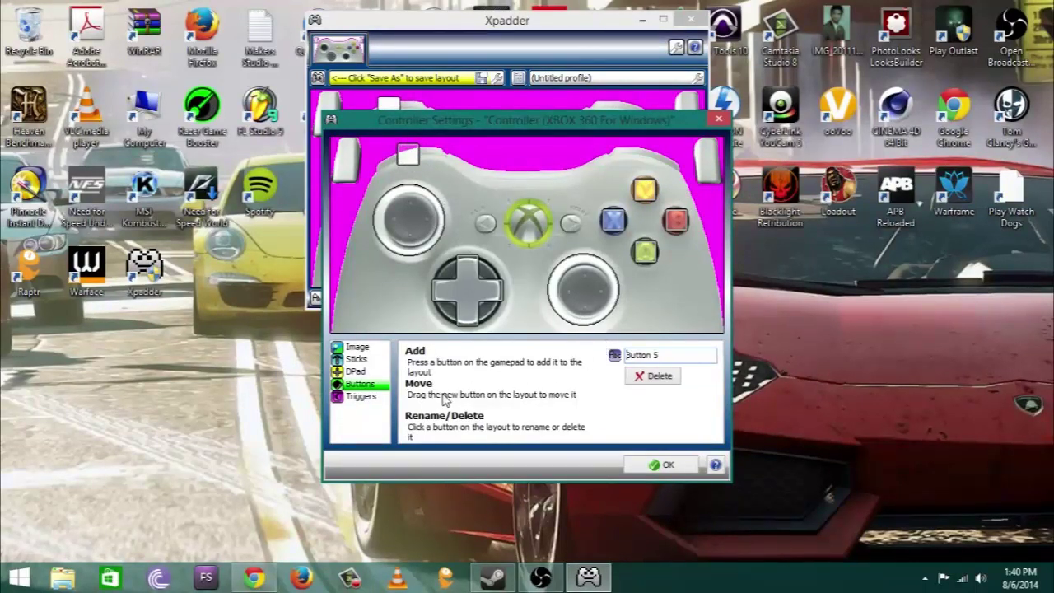
text(LB)
key(ctrl+a)
text(LB)
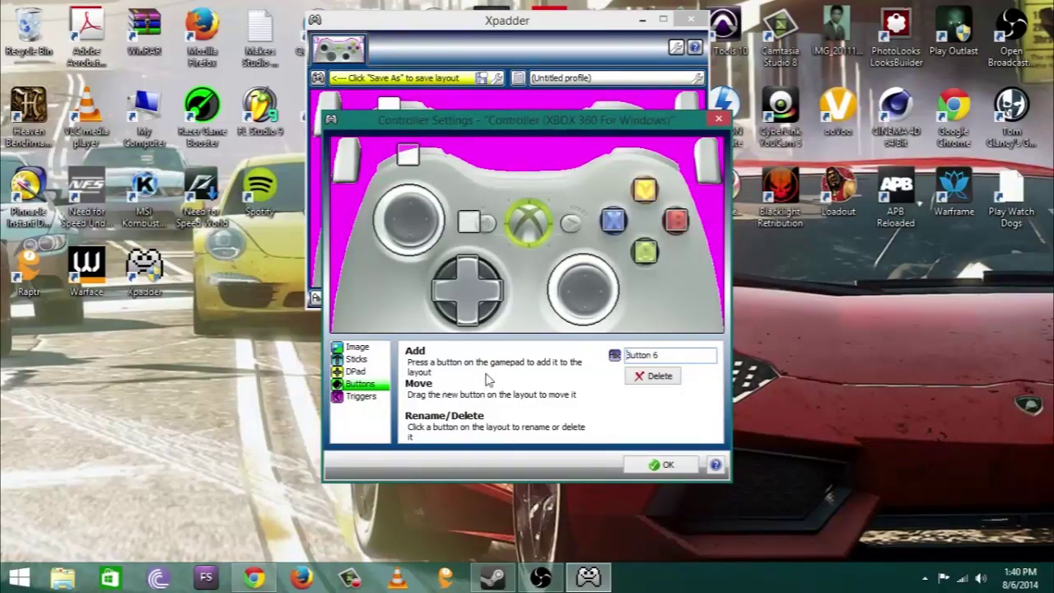
text(RB)
key(ctrl+a)
text(RB)
- Place the RB square on the right shoulder and rename Button 7 to Back/Select
drag(468, 228, 652, 158)
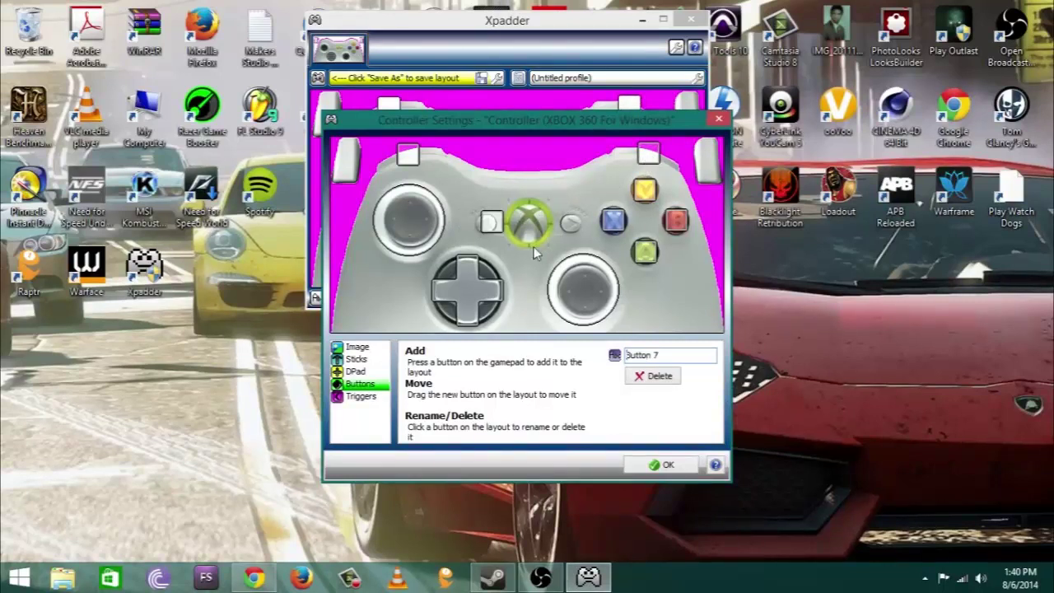
double_click(664, 354)
text(BAck/Select)
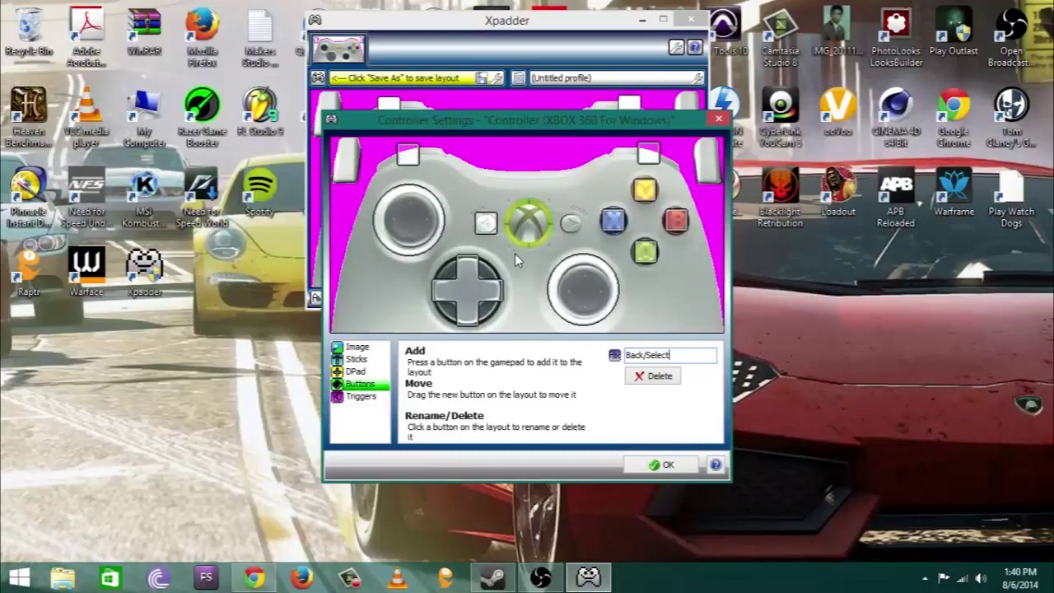
- Place Button 8 on the Start button beside the Xbox logo and rename it Start
drag(515, 224, 574, 229)
double_click(668, 353)
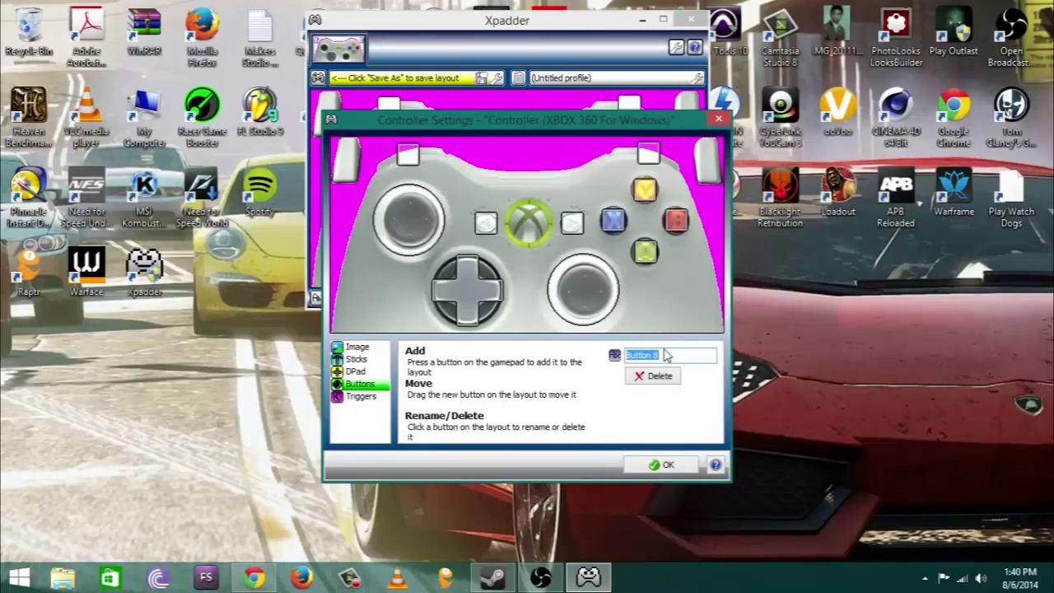
text(S)
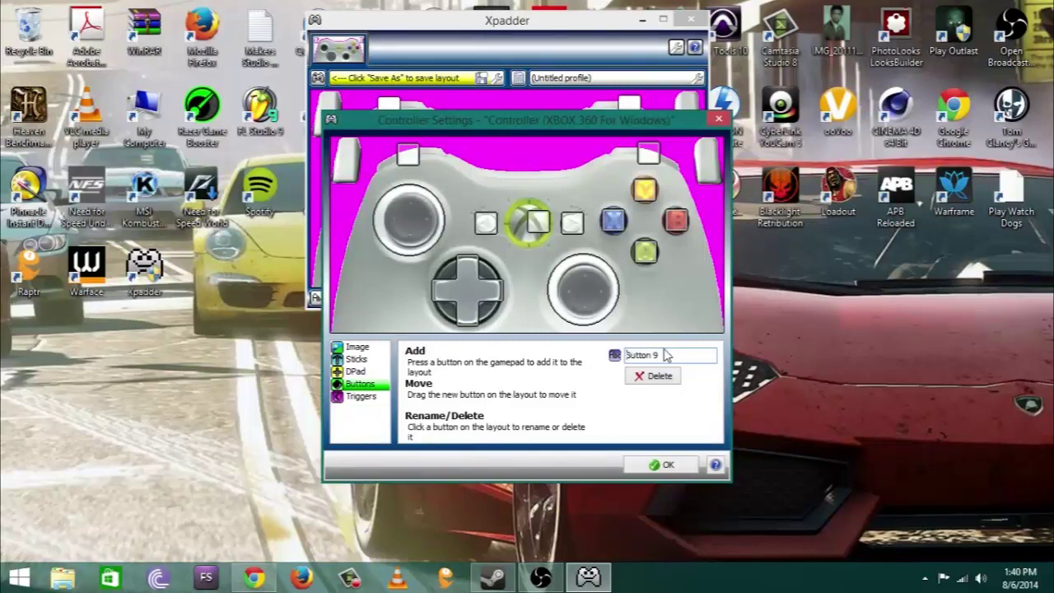
- Name Button 9 LTB and place it on the left thumbstick
click(681, 356)
text(LSB)
drag(536, 223, 417, 227)
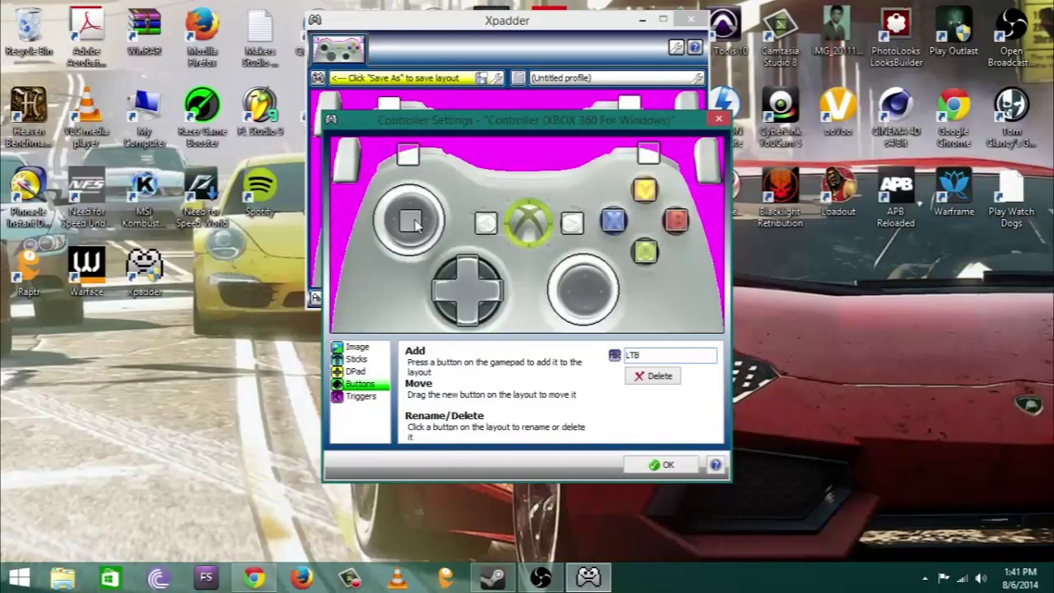
- Set up the right thumbstick on the layout and delete the misplaced Button 10
click(417, 238)
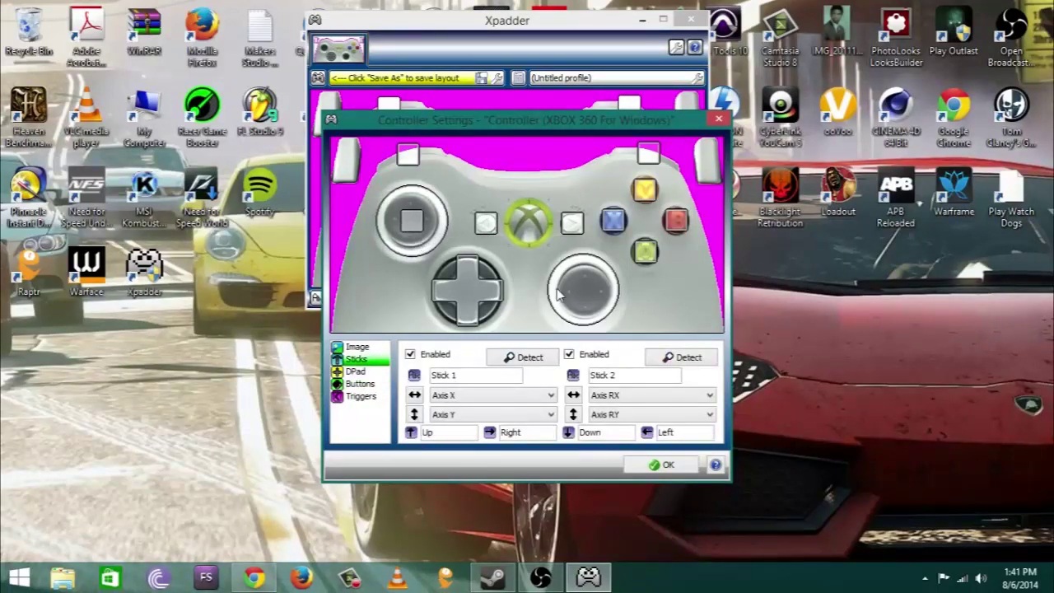
click(580, 299)
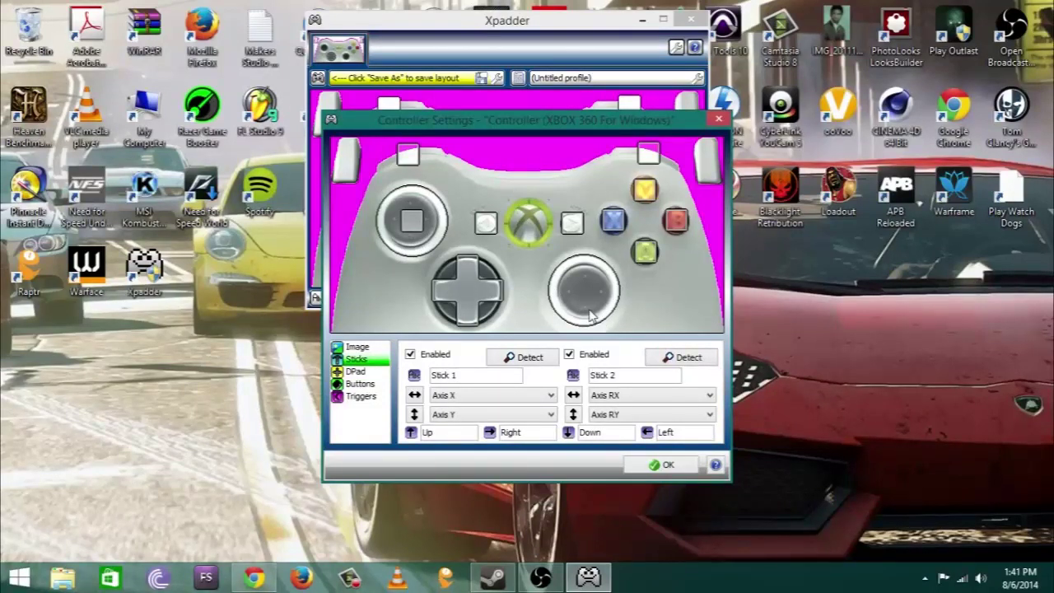
click(374, 385)
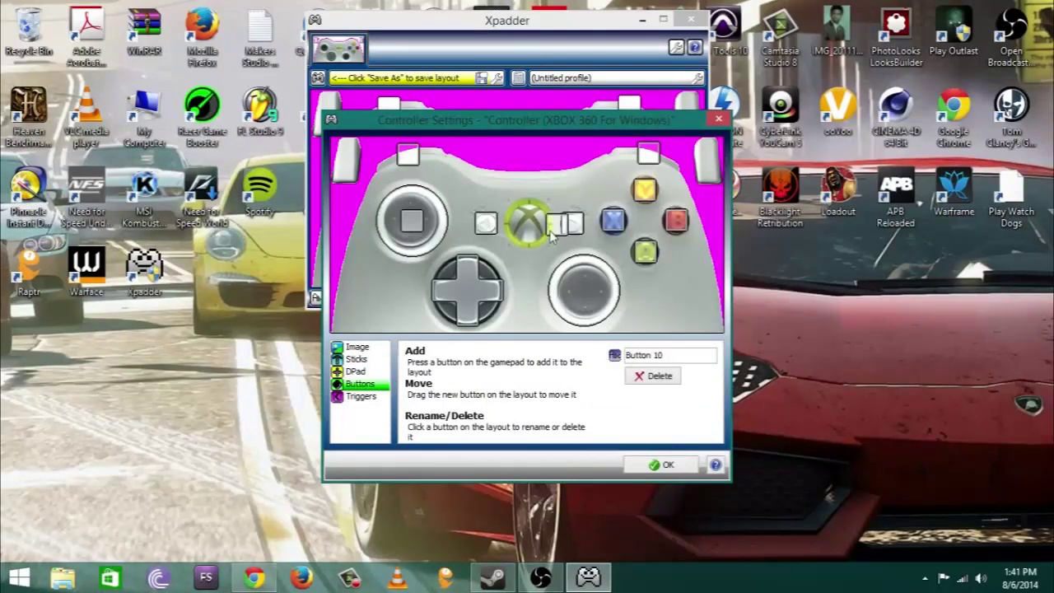
click(657, 376)
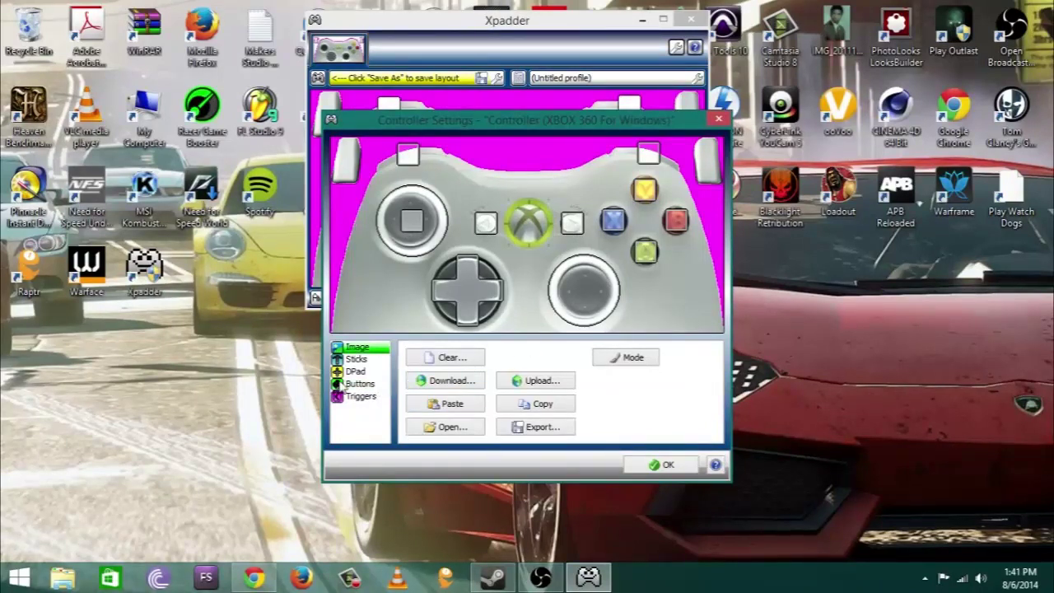
click(340, 384)
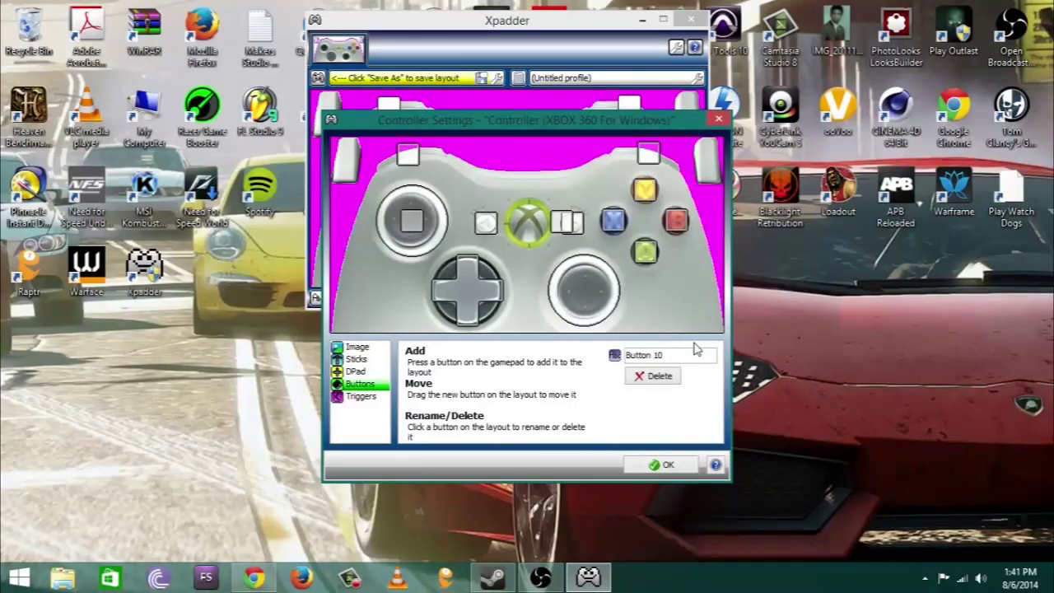
- Place Button 10 on the right thumbstick and rename it RTB
drag(564, 232, 584, 292)
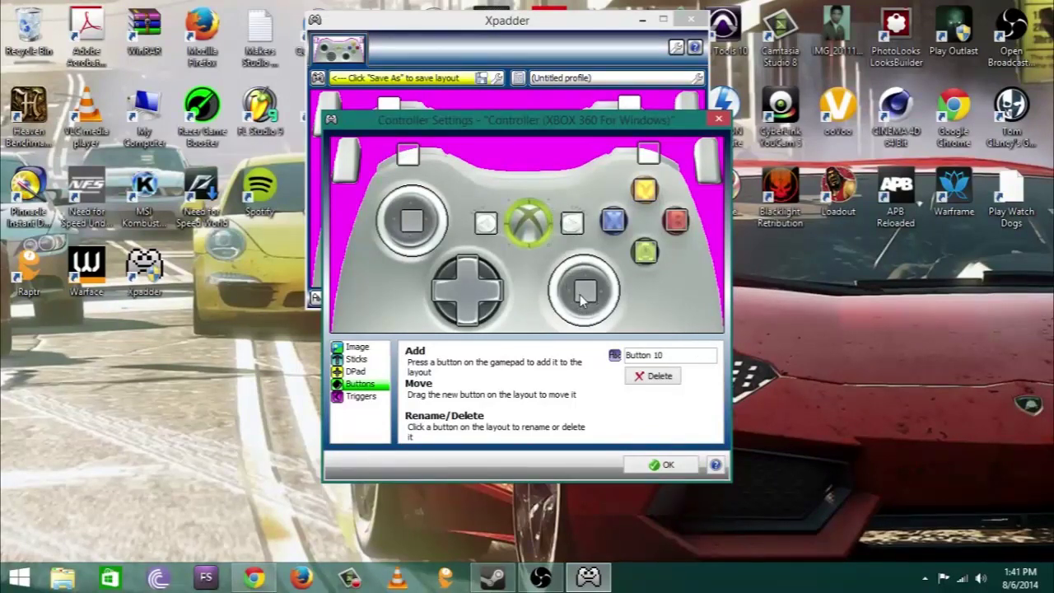
triple_click(661, 354)
text(r)
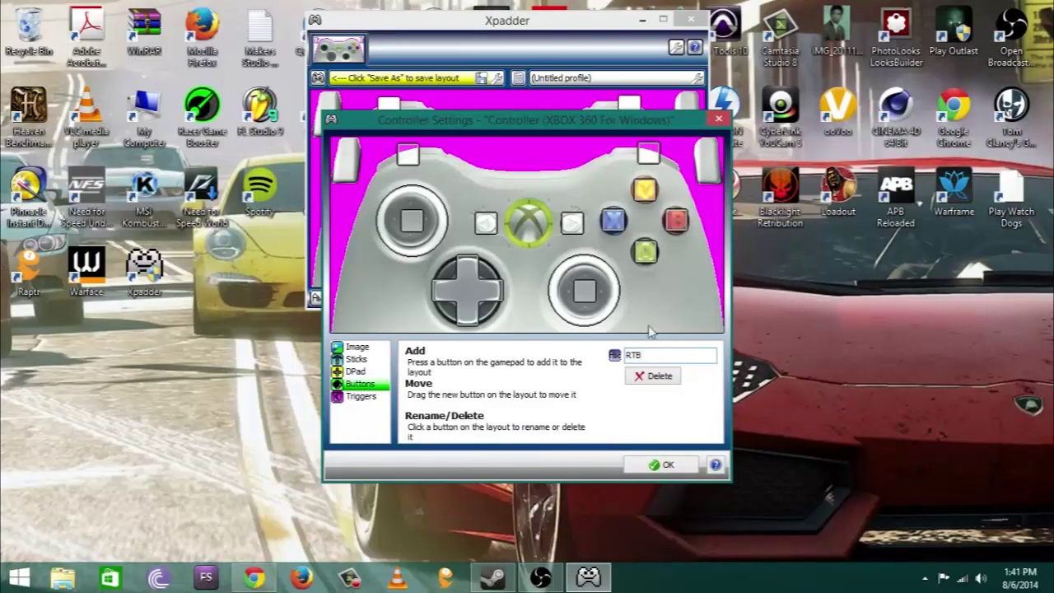
click(658, 294)
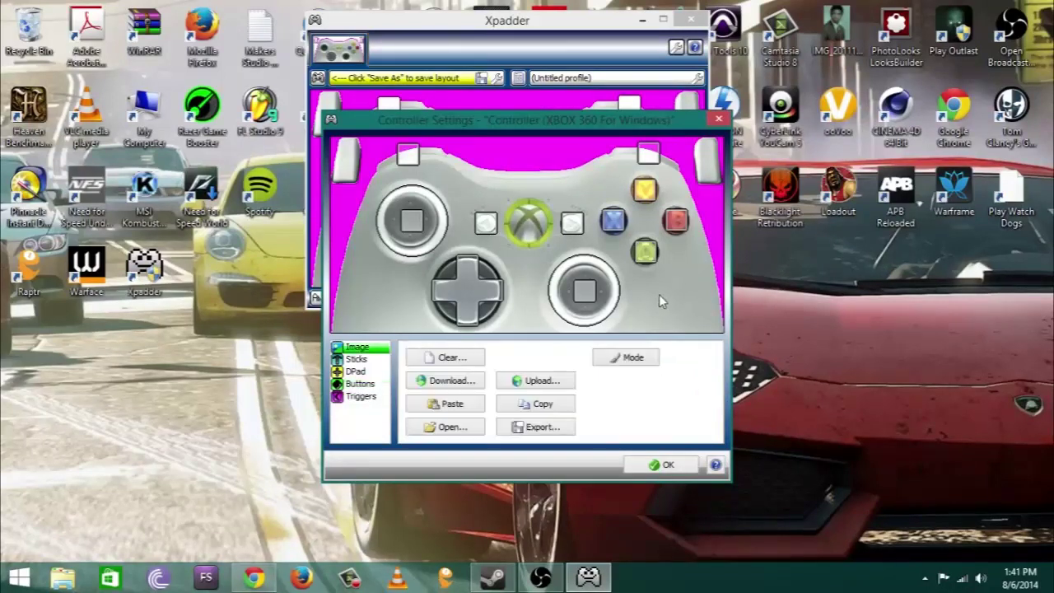
click(360, 384)
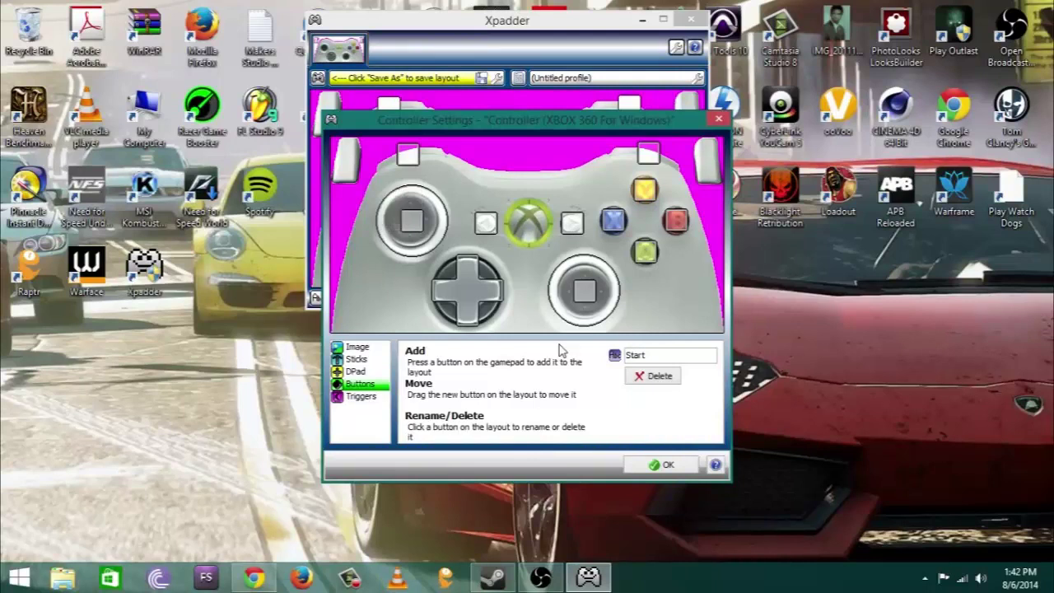
- Tick Enabled on the Triggers page, mapping Trigger Left to Axis Z+ and Trigger Right to Axis Z-
click(366, 398)
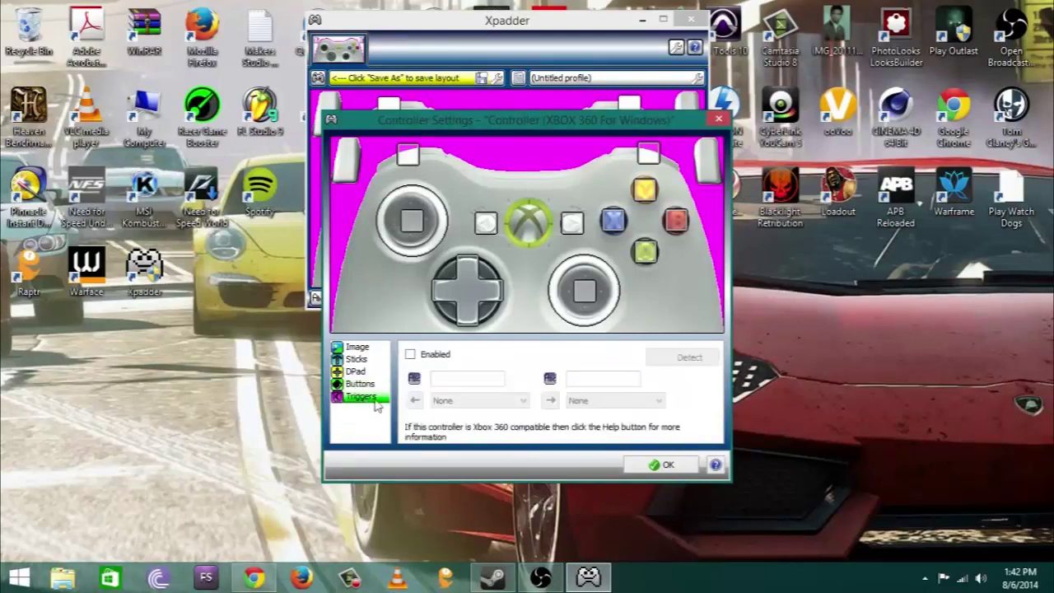
click(414, 356)
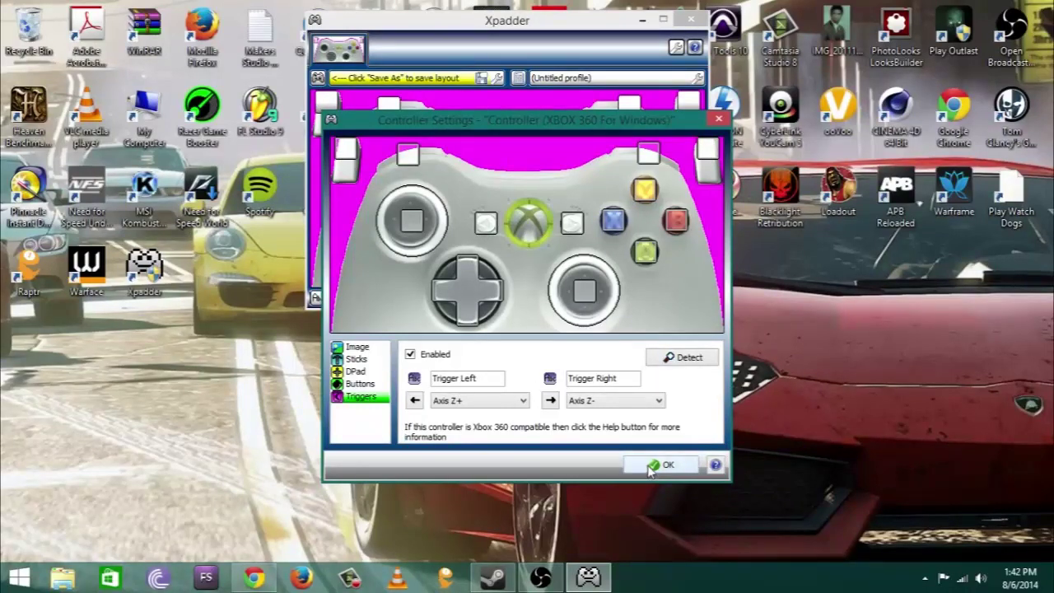
- Save the controller layout as 'Empty Default Xbox360 Mapper'
click(664, 465)
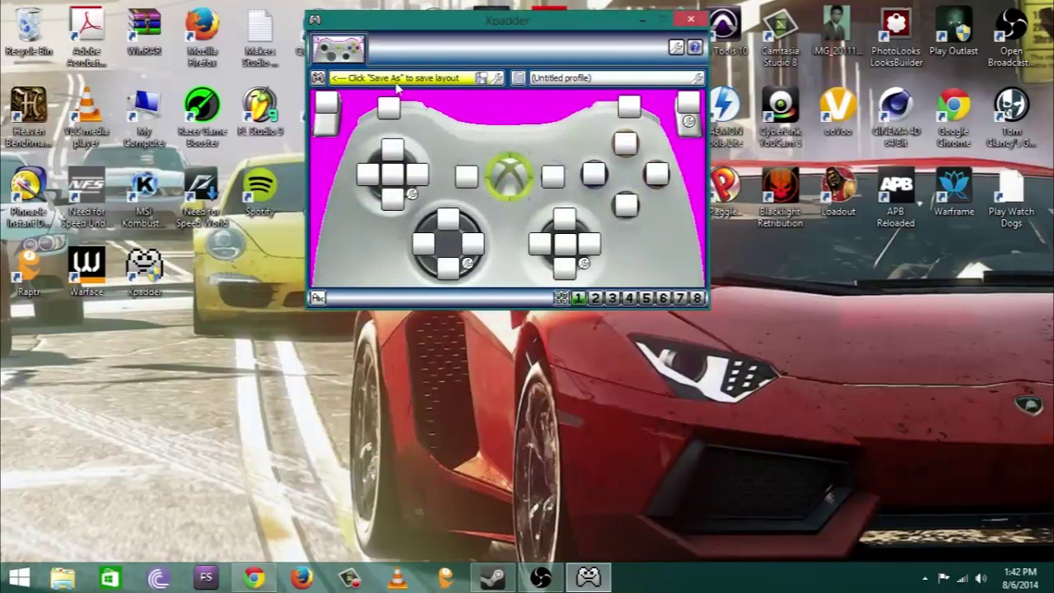
click(317, 78)
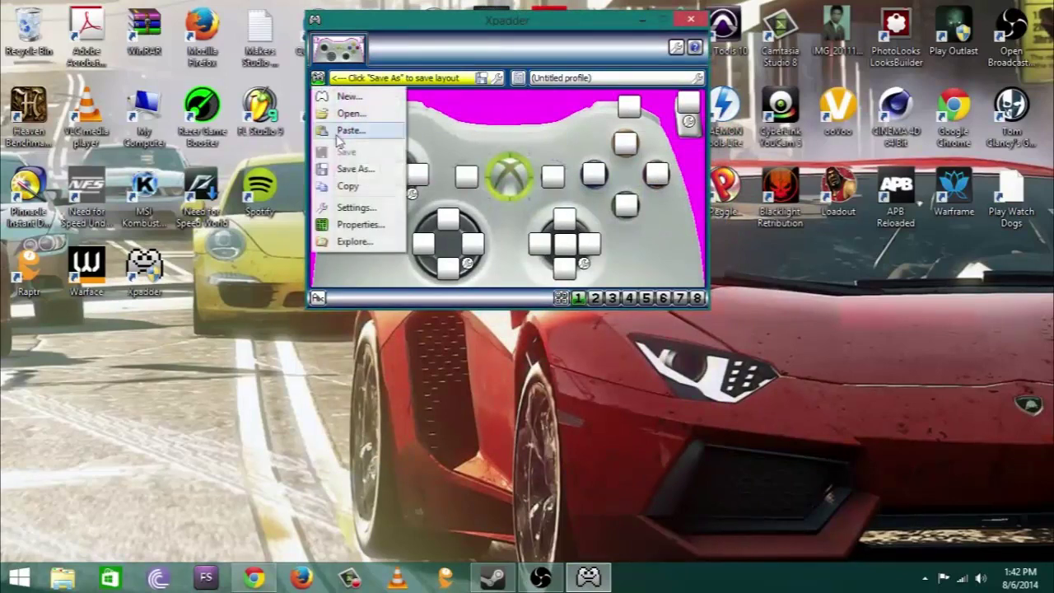
click(355, 168)
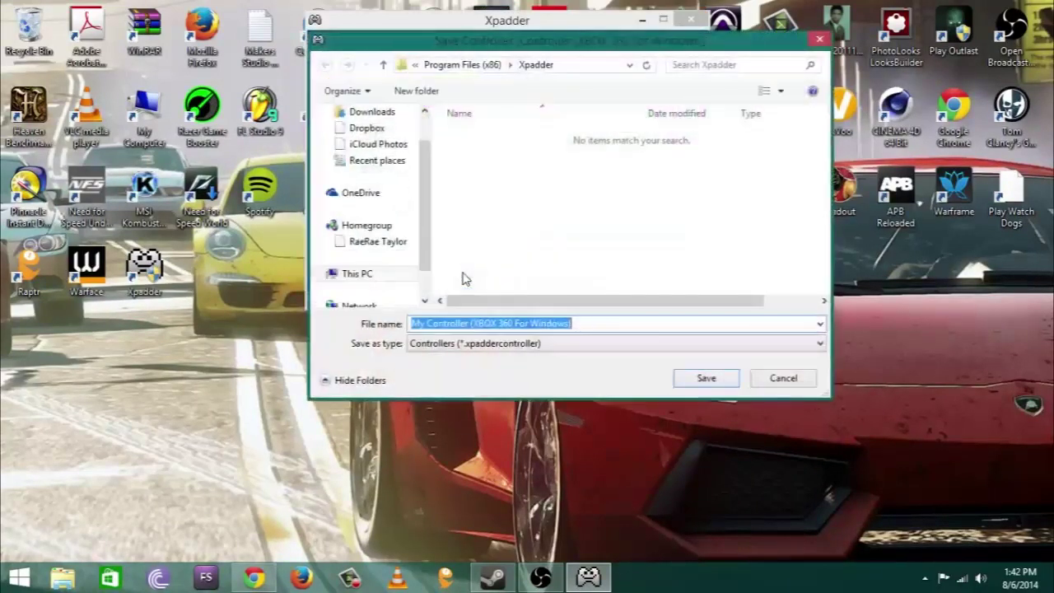
text(dEFAU)
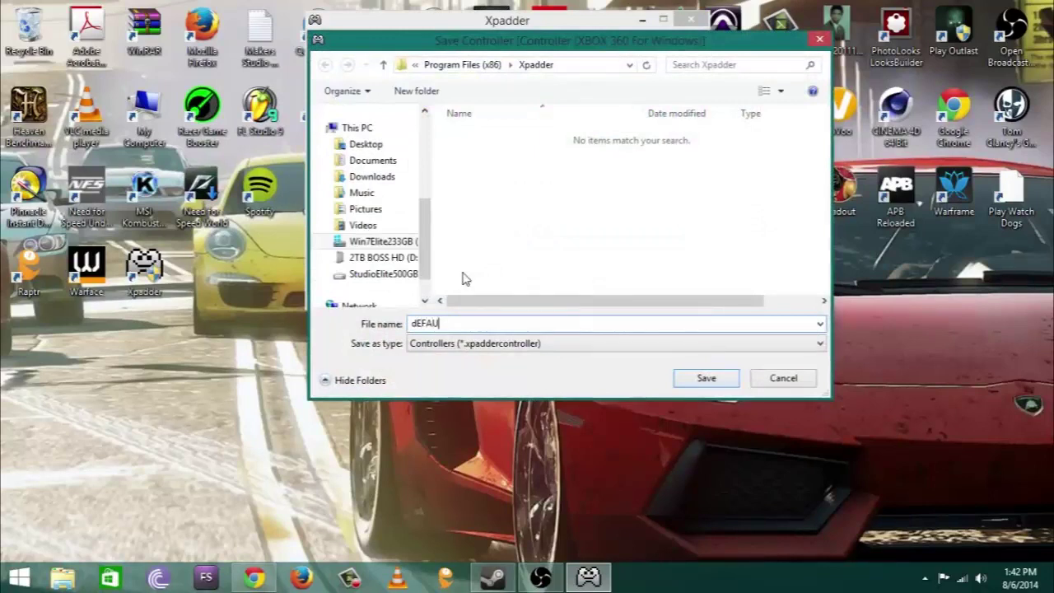
text(A)
key(ctrl+a)
text(Empty Default Xbo)
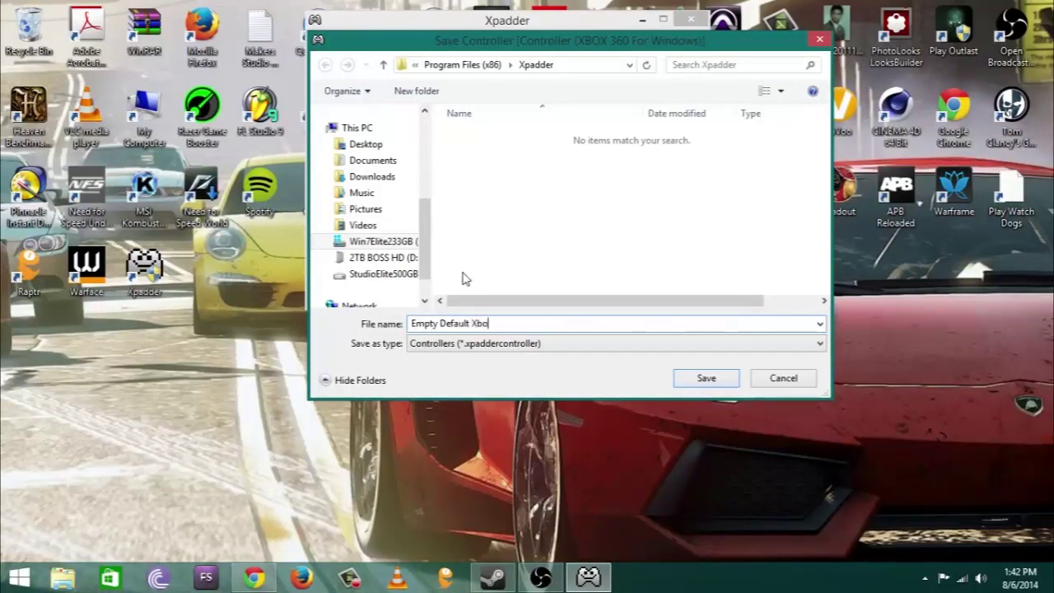
text(x360 Mapper)
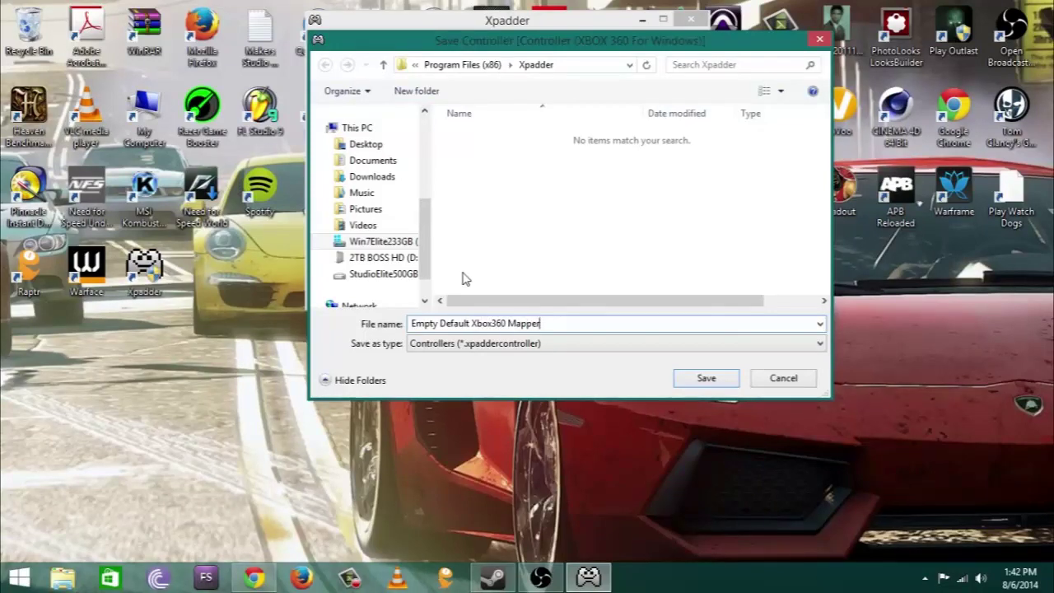
key(Return)
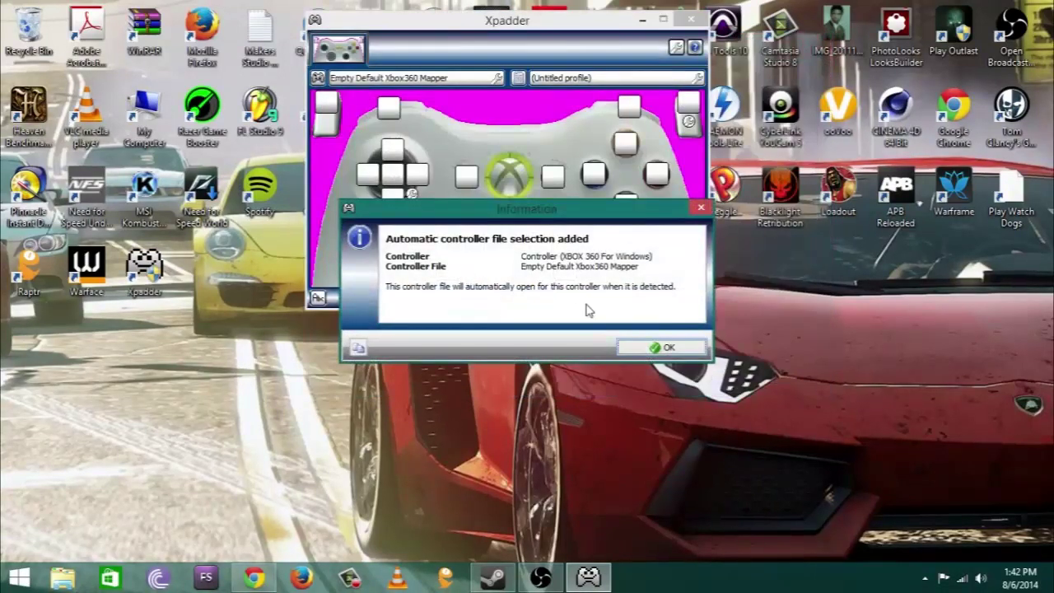
- Dismiss the automatic file selection notice and check the left trigger's key assignment
click(642, 348)
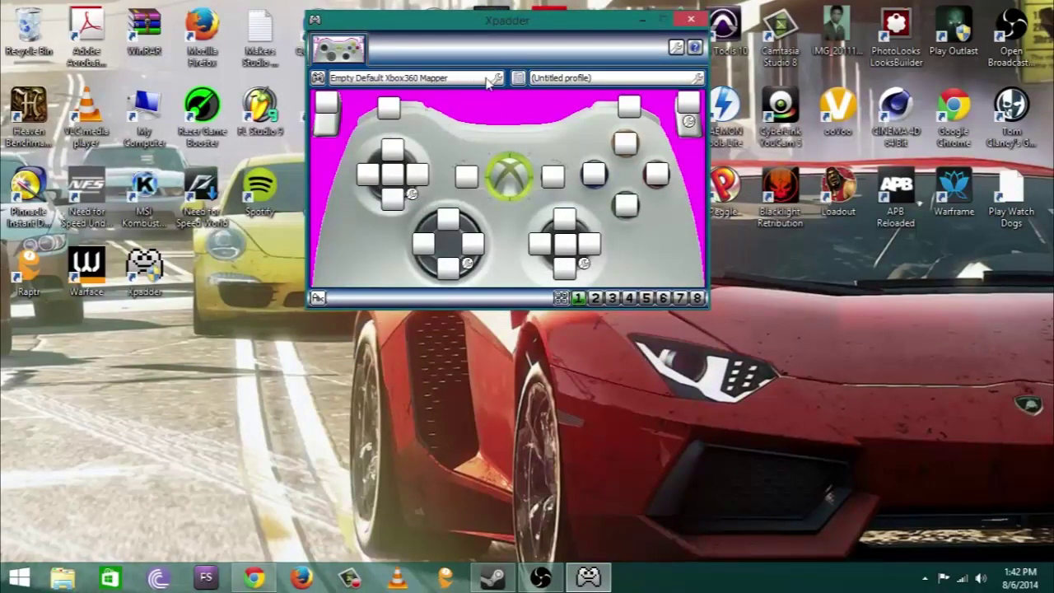
click(327, 102)
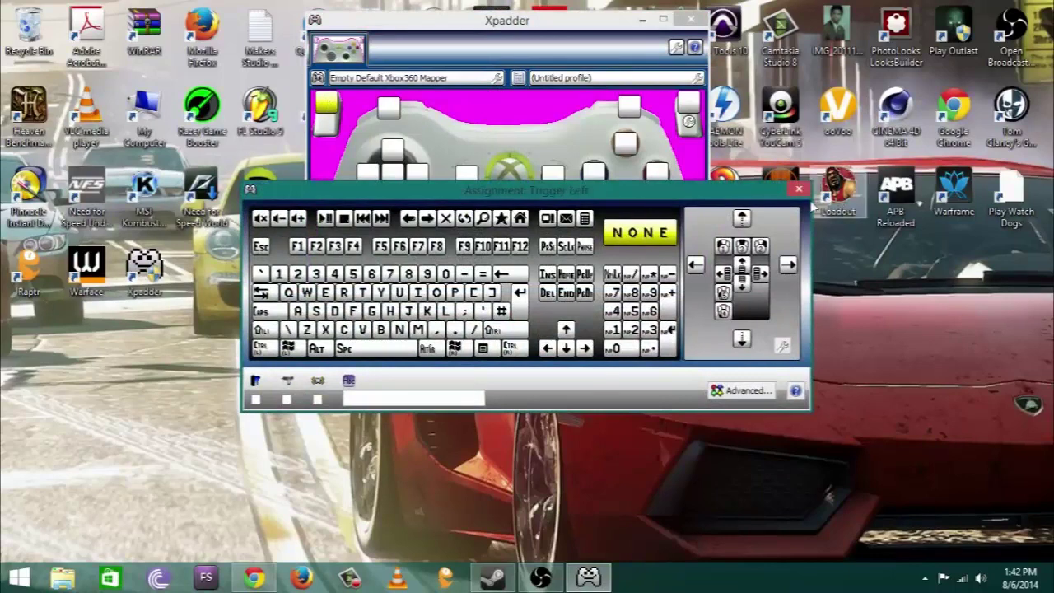
click(574, 109)
- Save the empty untitled profile under the file name 'Clear X360 Controller'
click(617, 80)
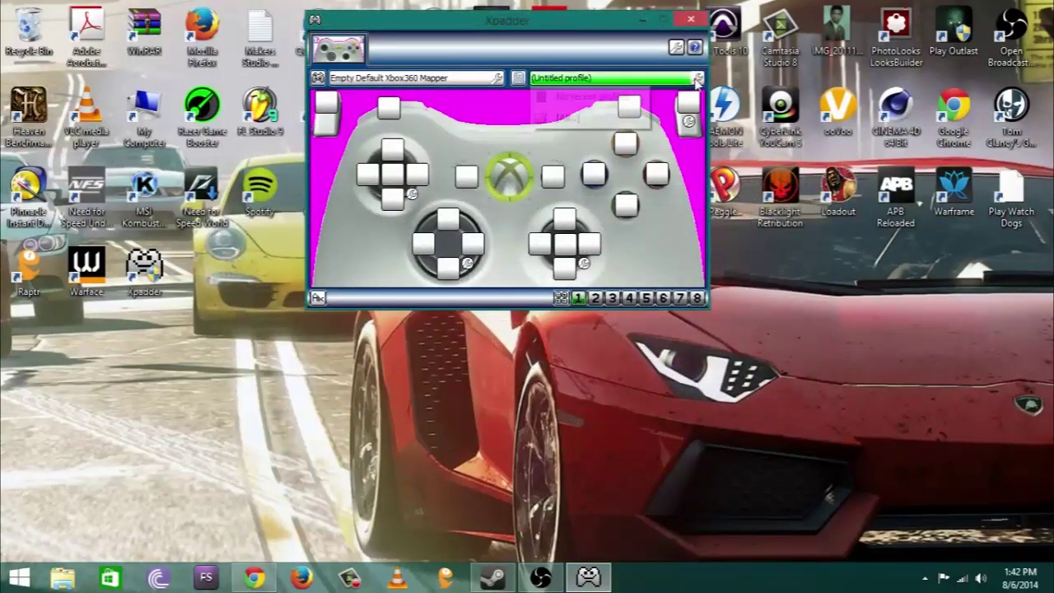
click(633, 50)
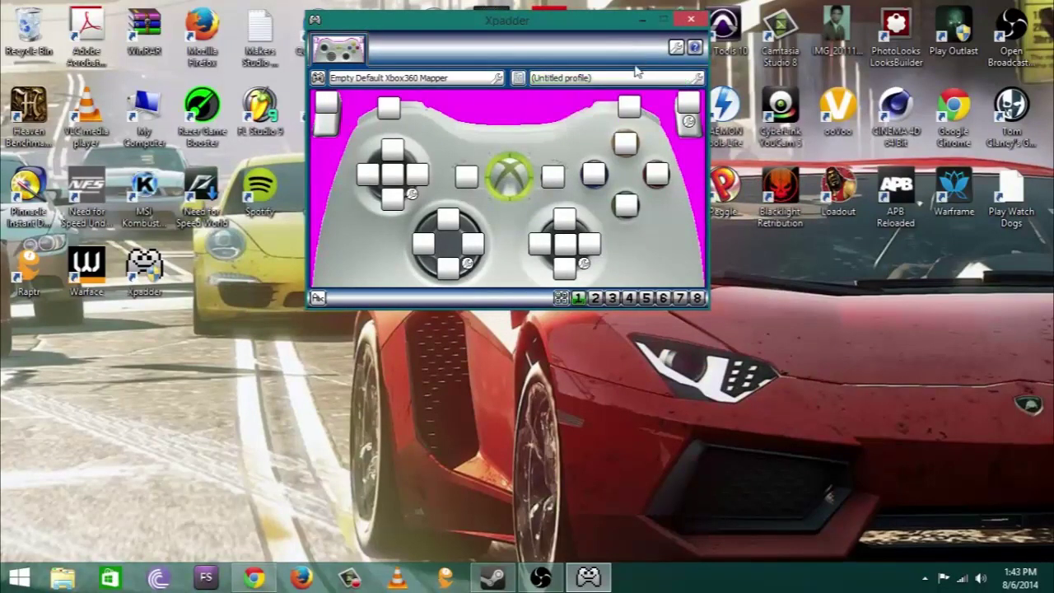
click(518, 78)
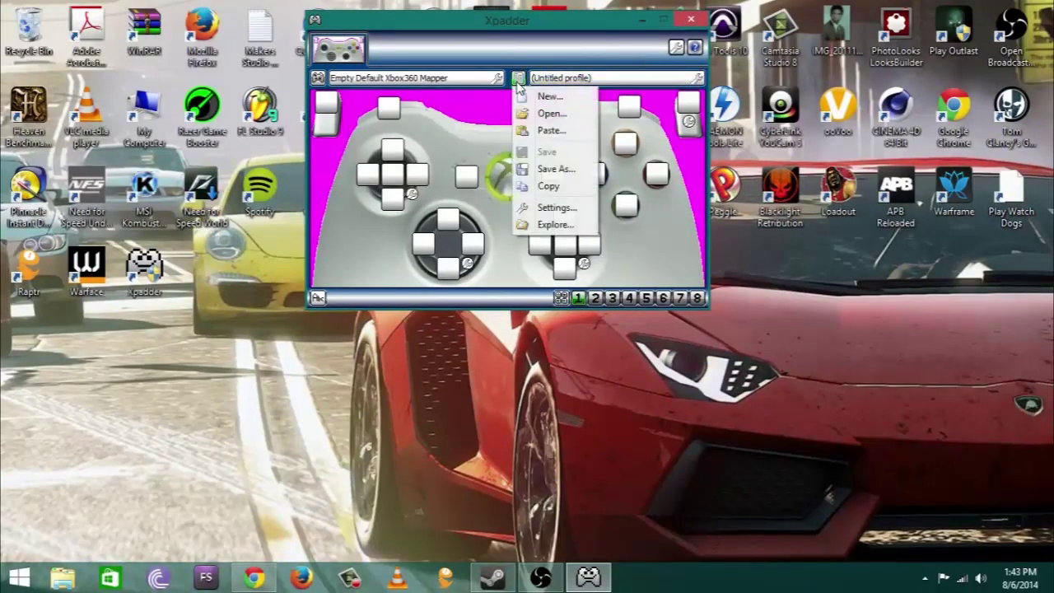
click(580, 170)
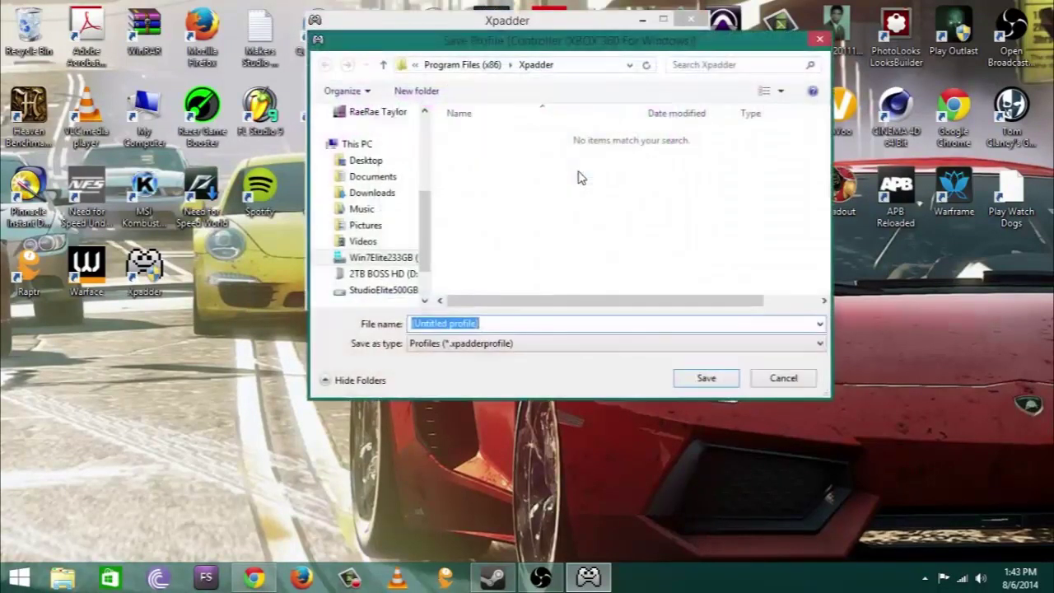
text(E)
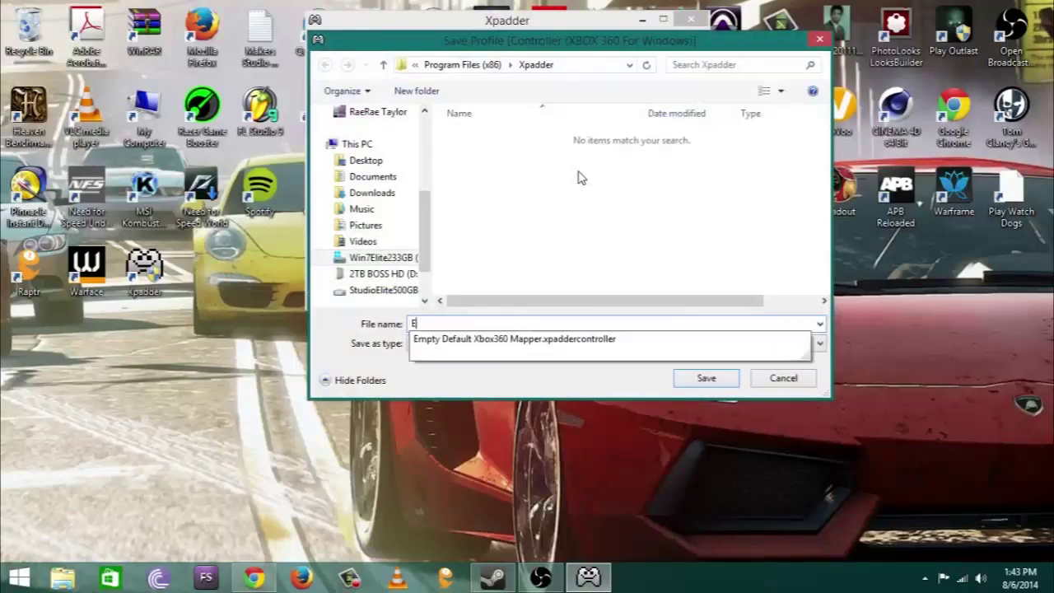
text(mpty Button)
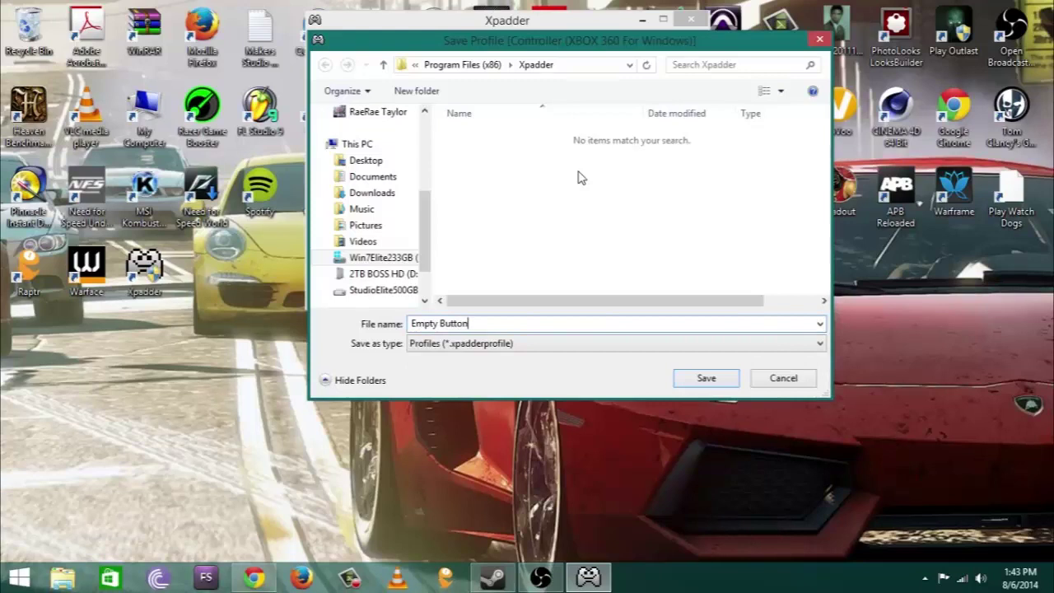
key(ctrl+a)
text(Clear Mou)
key(BackSpace)
key(BackSpace)
key(BackSpace)
text(X360 Controller)
key(Return)
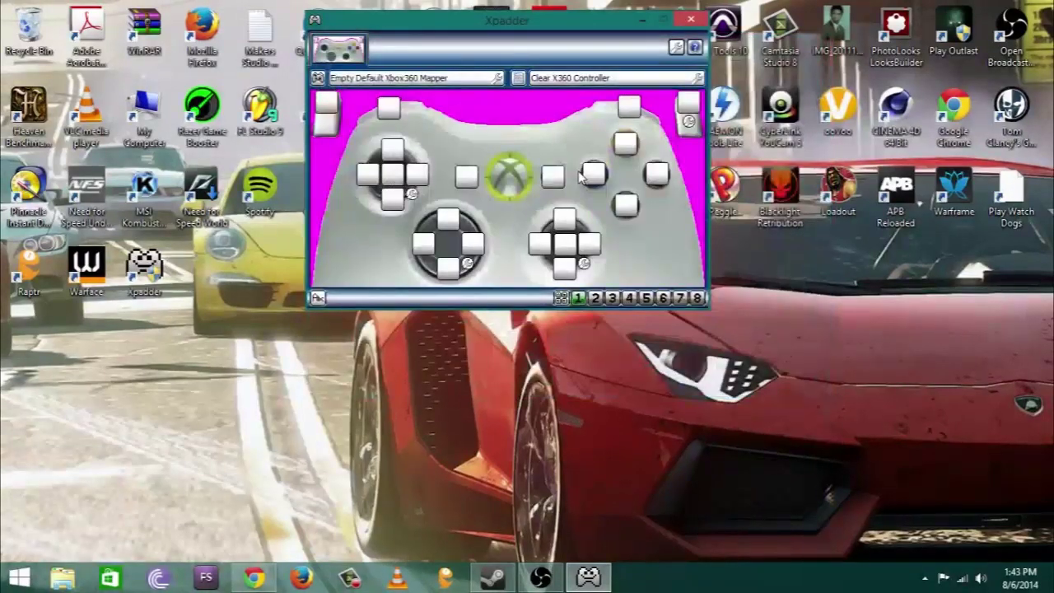